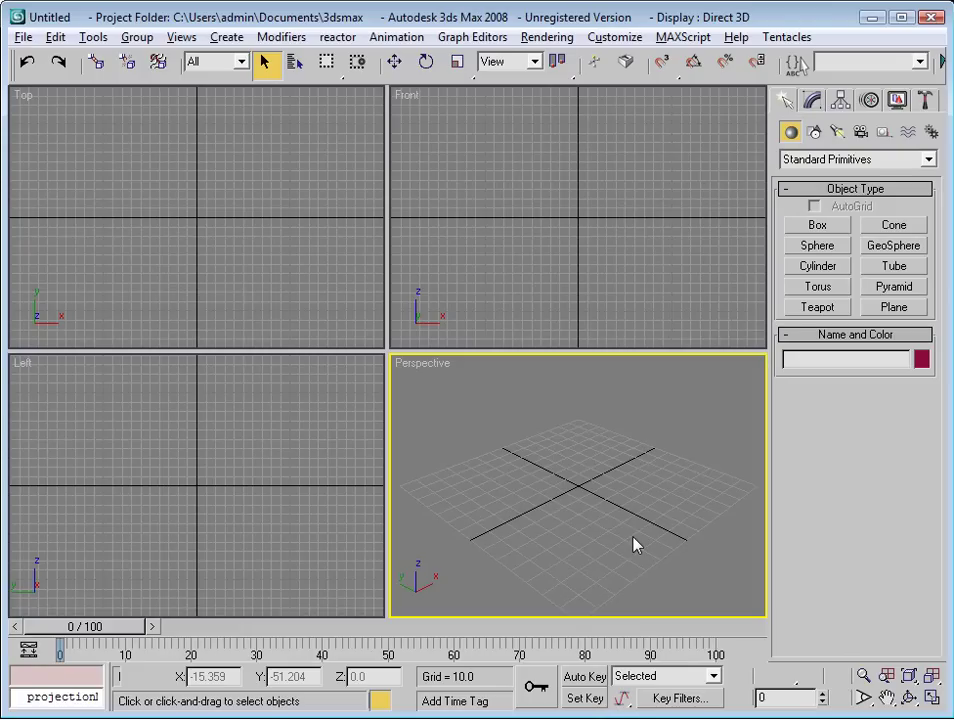
Create the blue Box01 (67.81 × 64.561 × 34.696) and drag out the long Box02's footprint.
click(836, 227)
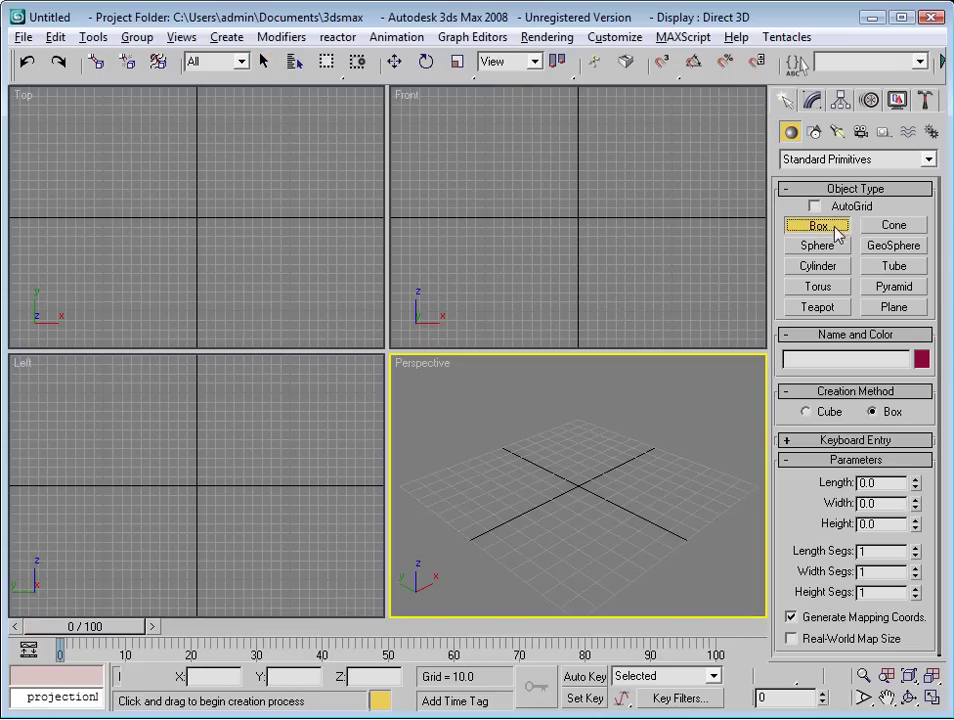
drag(516, 479, 671, 476)
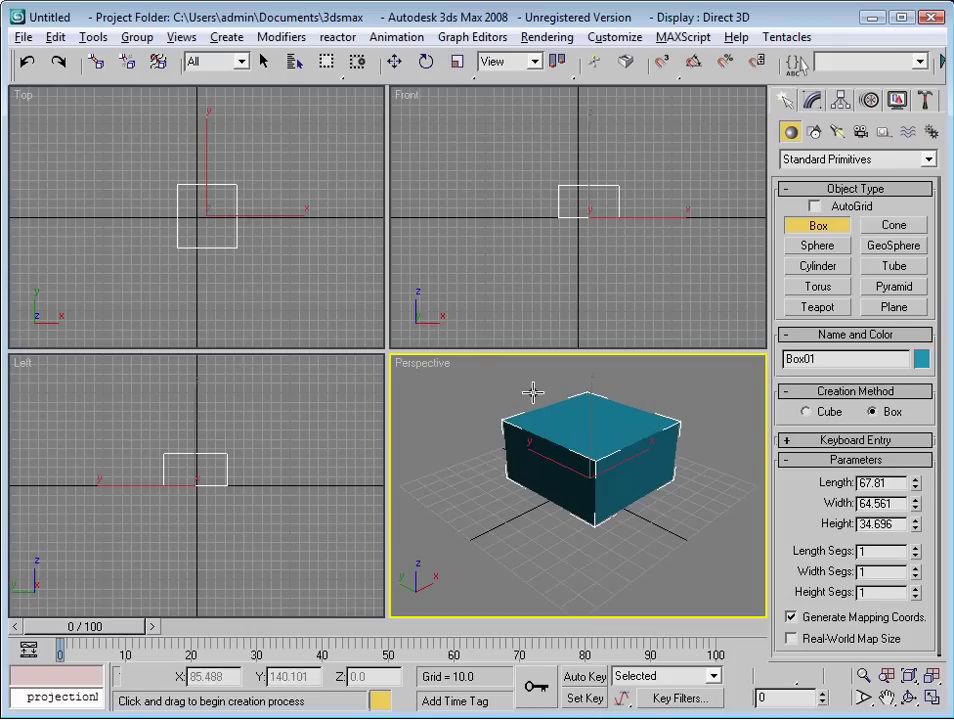
drag(533, 392, 697, 460)
Finish Box02's height and move the rod across Box01's top to about X 4.88, Y 25.089, Z 38.77.
click(513, 330)
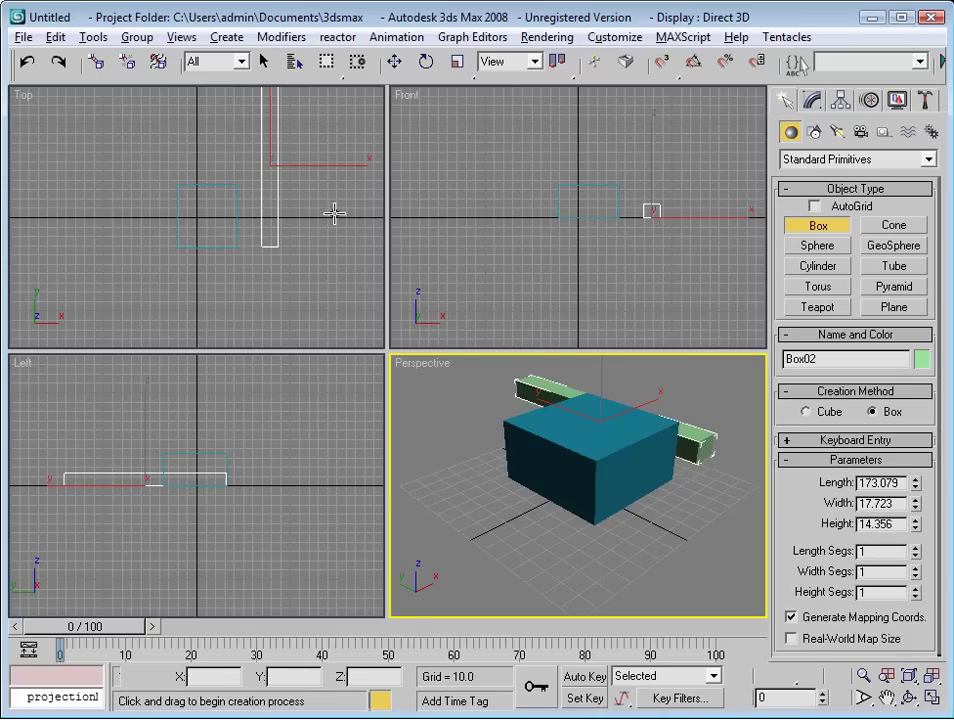
key(w)
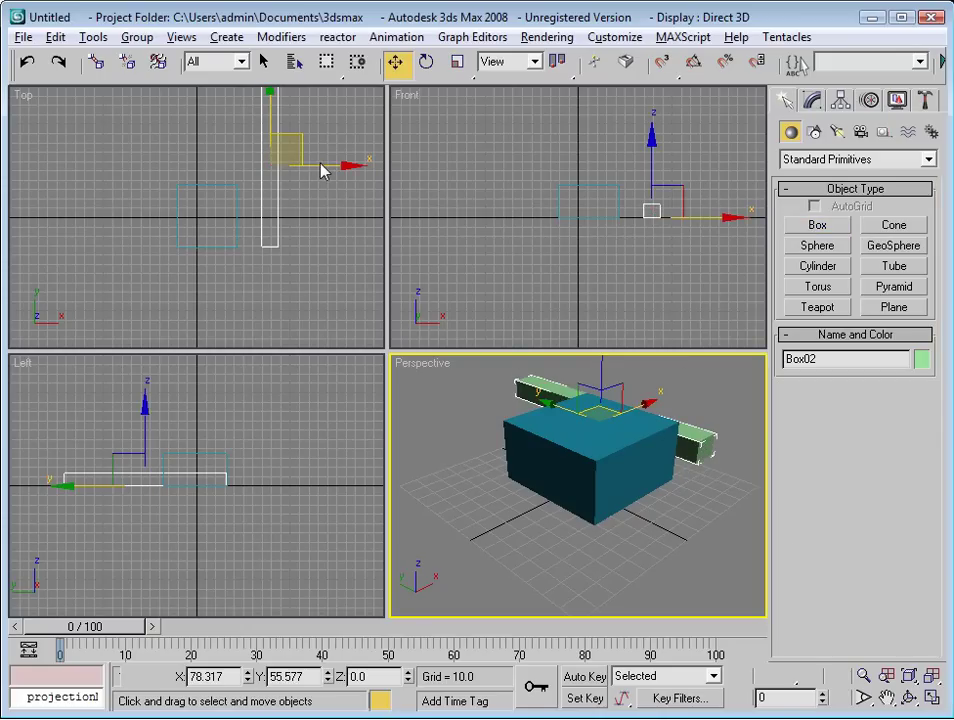
drag(322, 171, 256, 166)
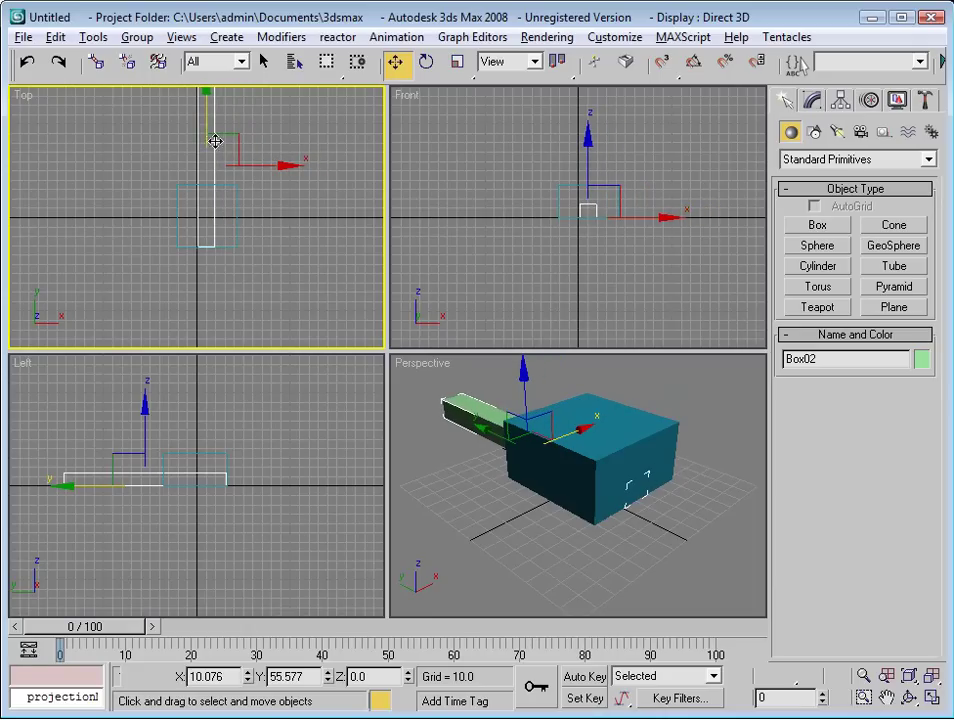
drag(207, 124, 224, 158)
drag(175, 453, 185, 402)
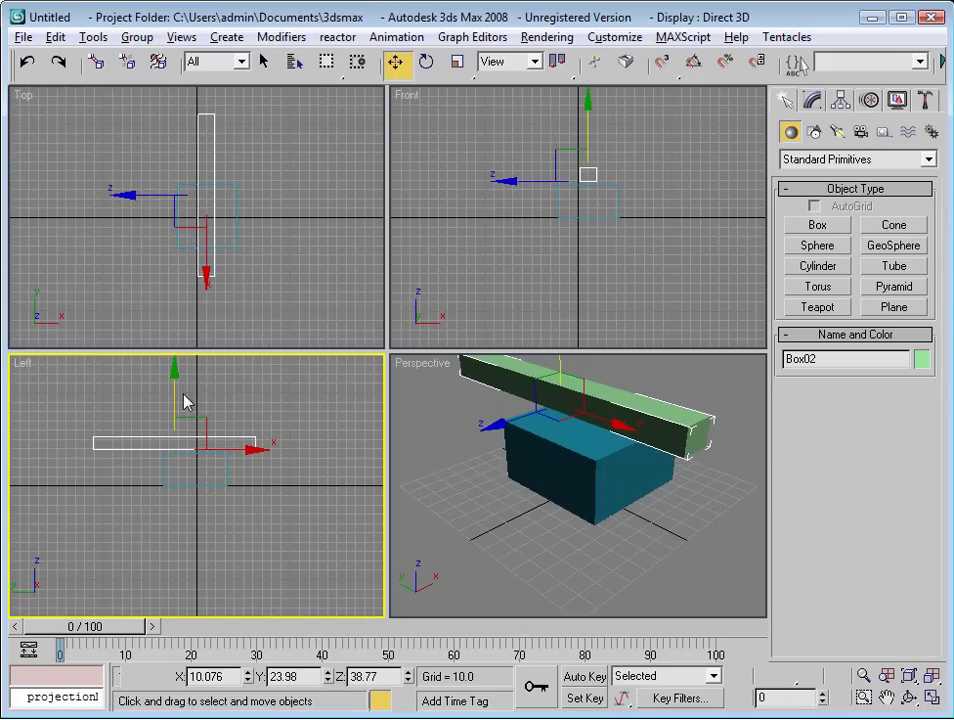
alt+middle_drag(675, 515, 558, 536)
drag(505, 415, 499, 425)
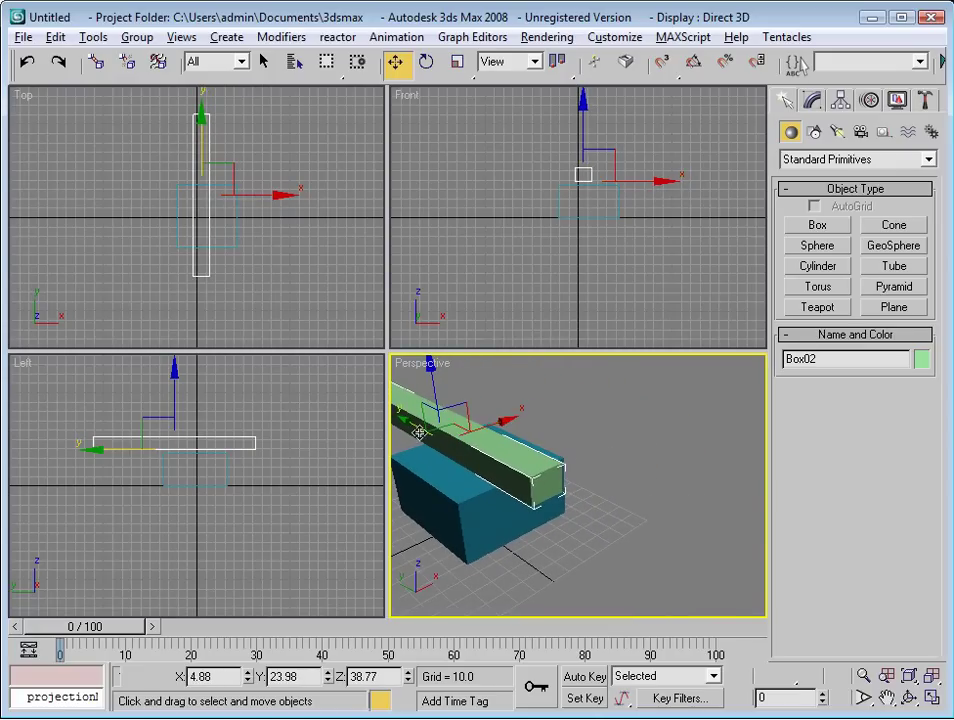
mouse_move(419, 432)
mouse_down()
mouse_move(330, 282)
mouse_move(416, 428)
mouse_up()
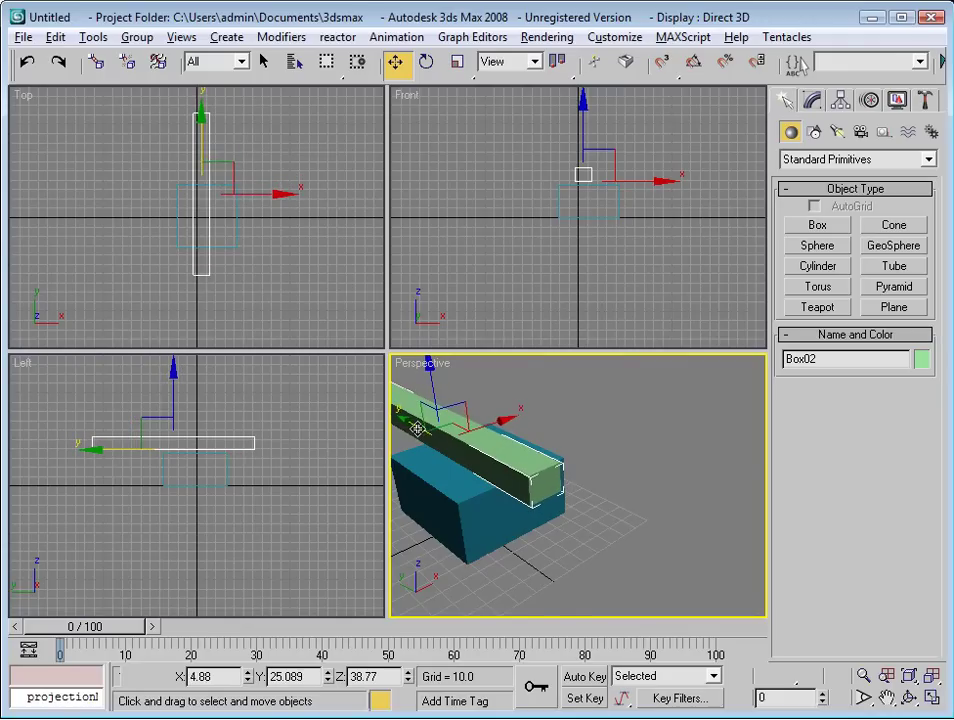
middle_drag(617, 491, 663, 473)
Create a small pink cube, Box03.
click(825, 226)
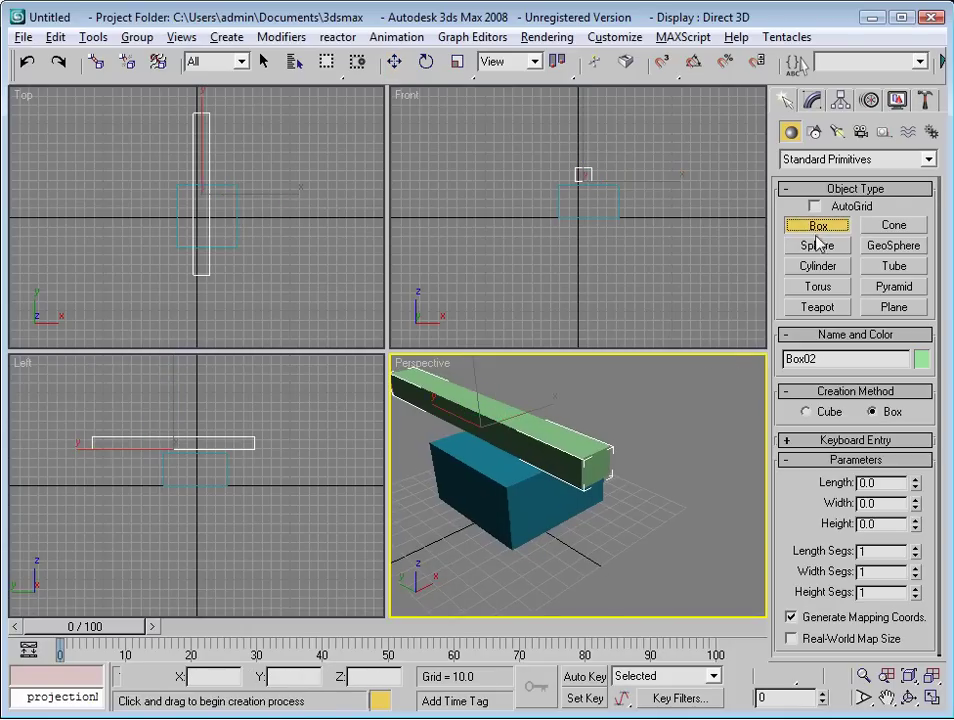
drag(616, 508, 674, 512)
click(679, 480)
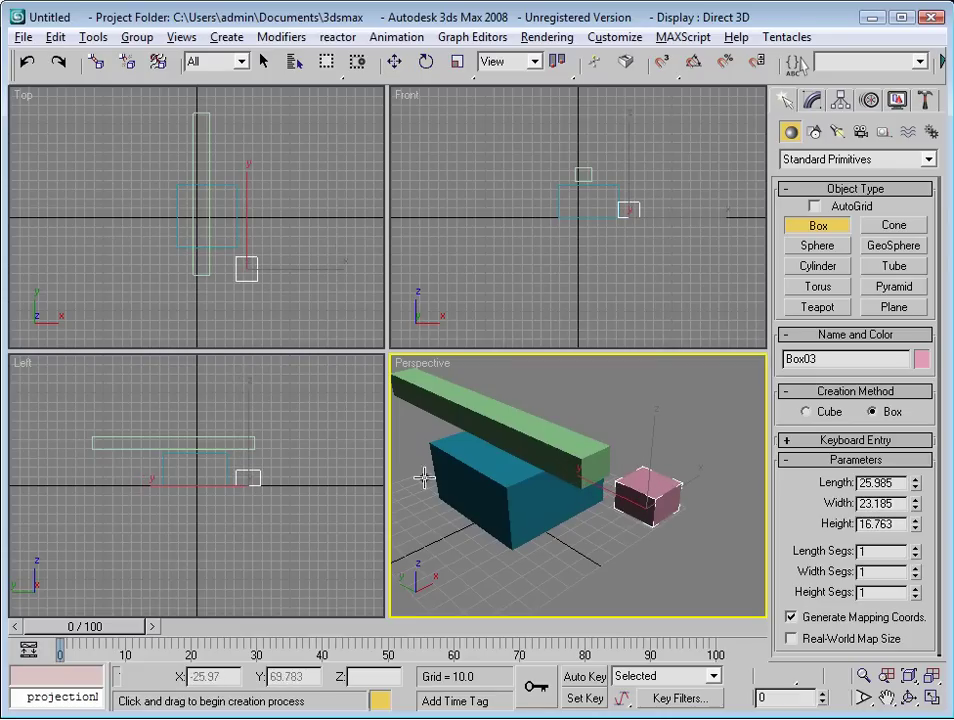
Move Box03 to the rod's near end, at about X 6.417, Y -75.879, Z 39.817.
key(w)
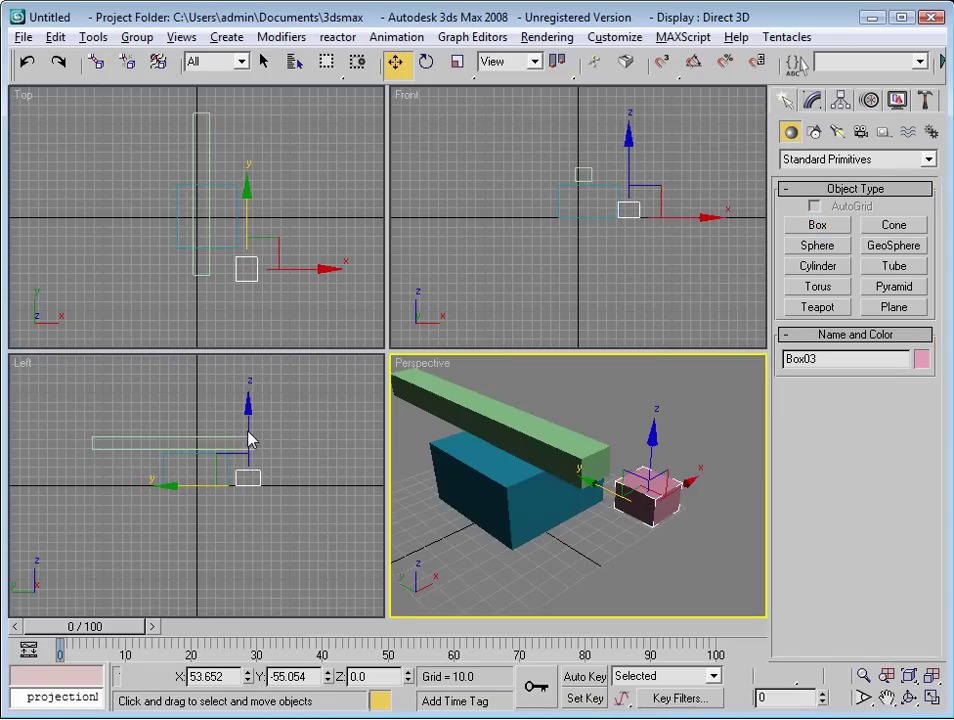
drag(250, 440, 250, 387)
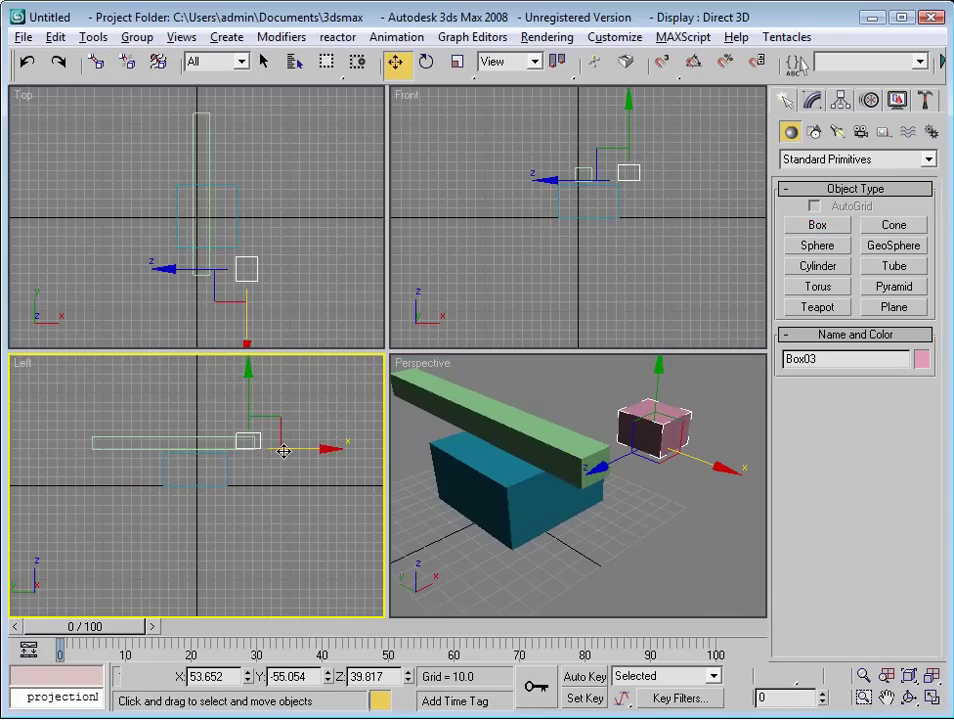
drag(284, 451, 303, 450)
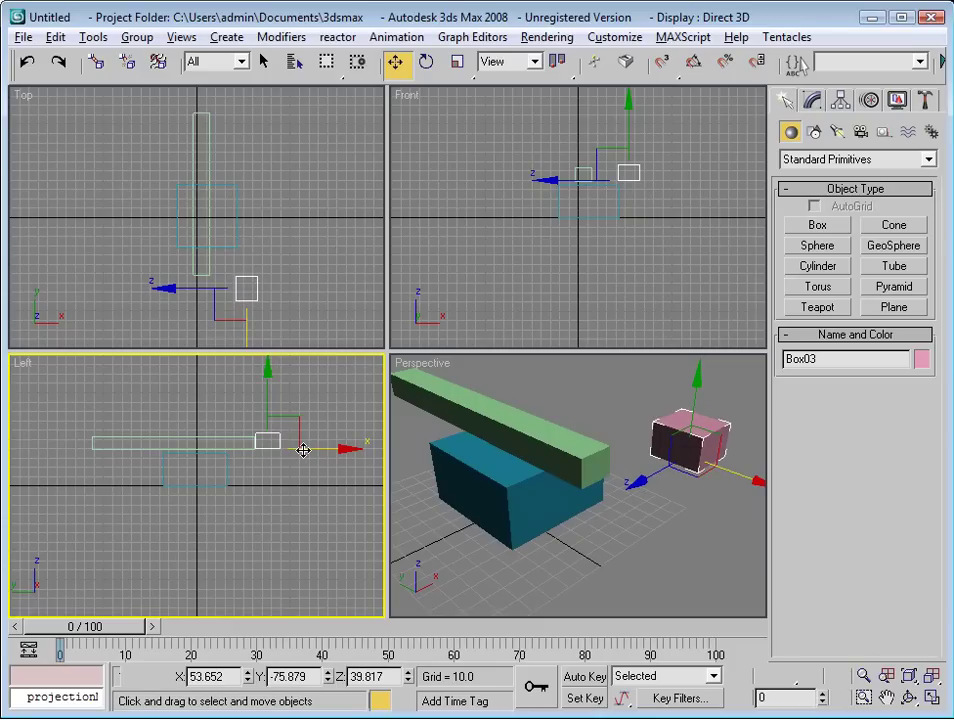
right_click(192, 292)
click(230, 289)
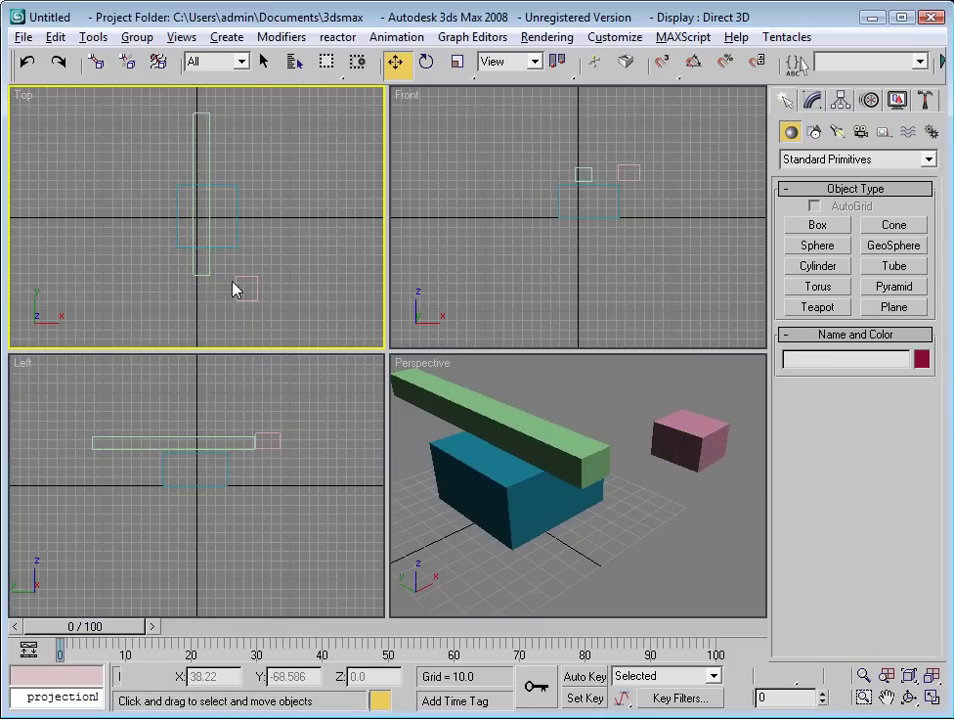
click(242, 281)
drag(286, 290, 242, 296)
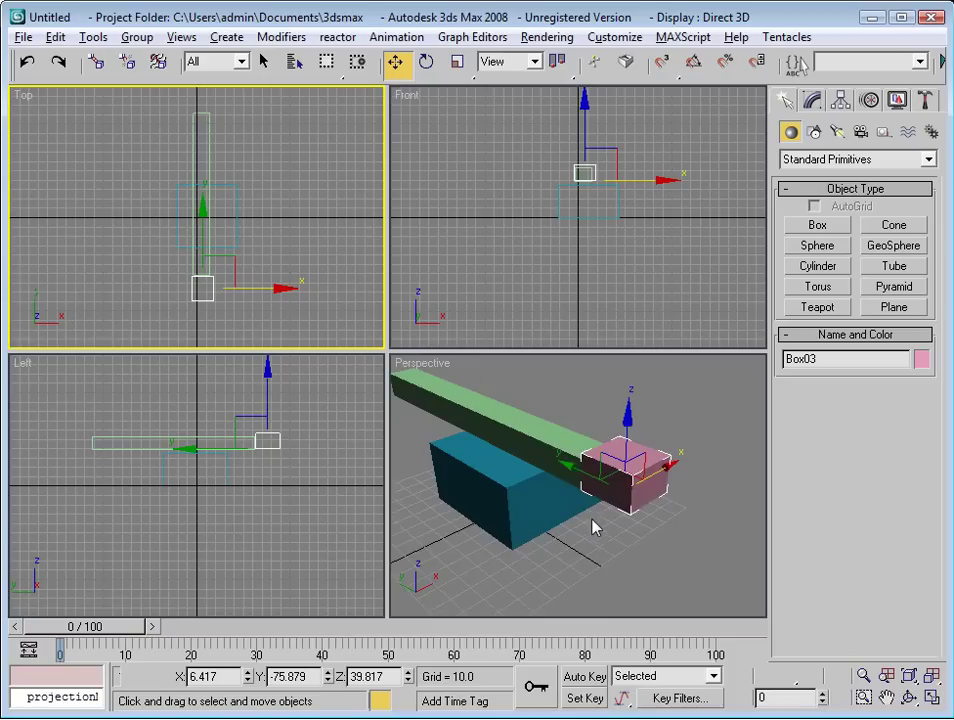
middle_drag(593, 527, 661, 527)
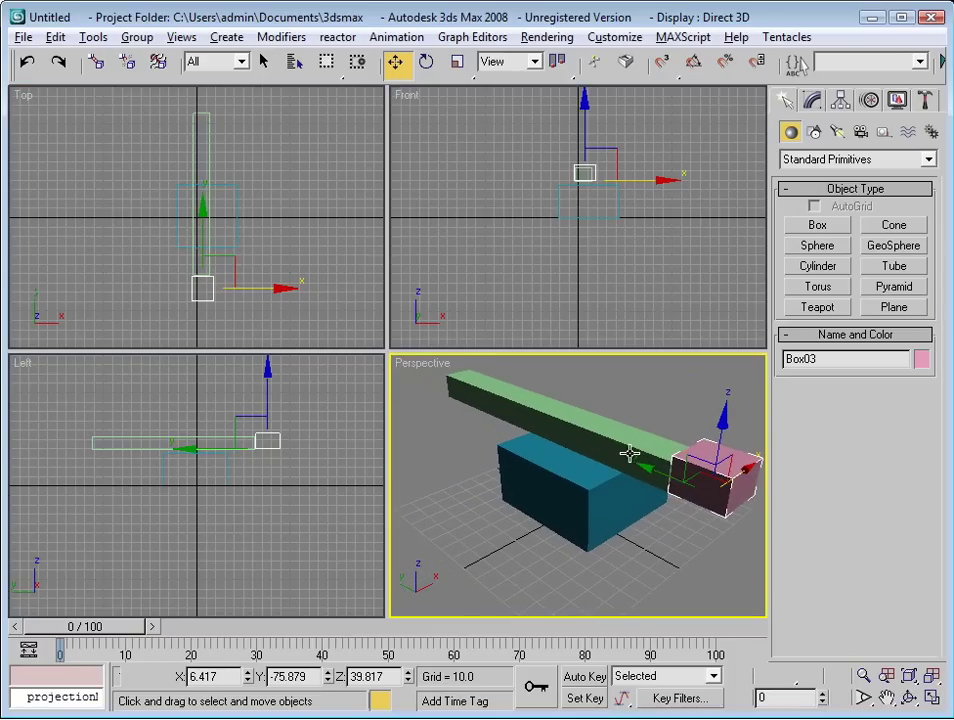
Make Box01 a Static RigidBody in the PhysX Control Panel and add it to the simulation.
click(607, 512)
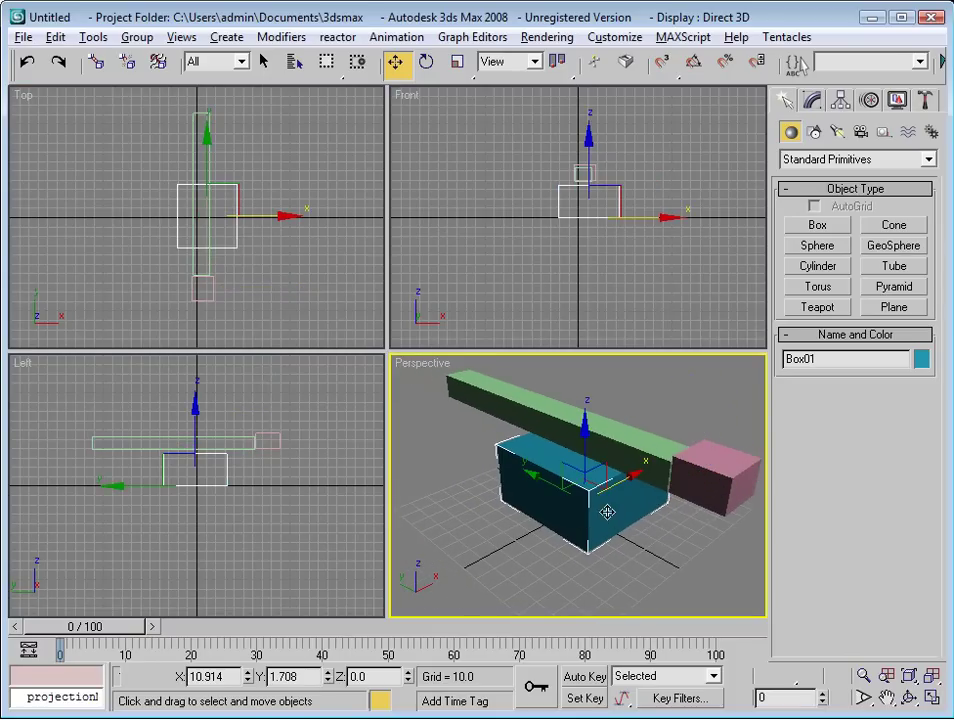
click(923, 101)
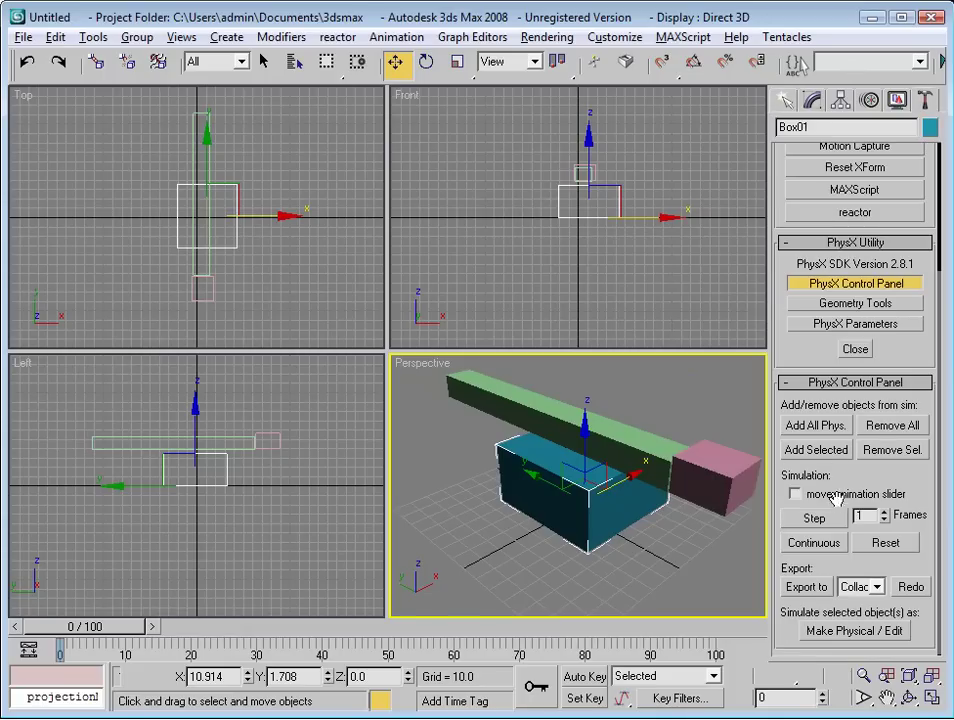
click(860, 631)
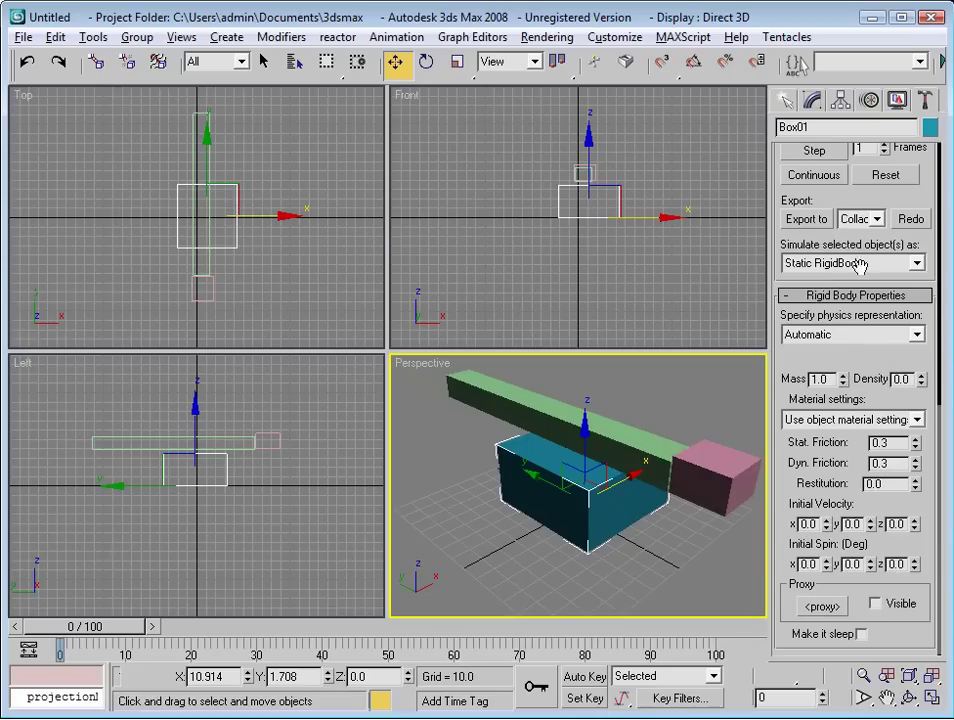
drag(845, 199, 845, 464)
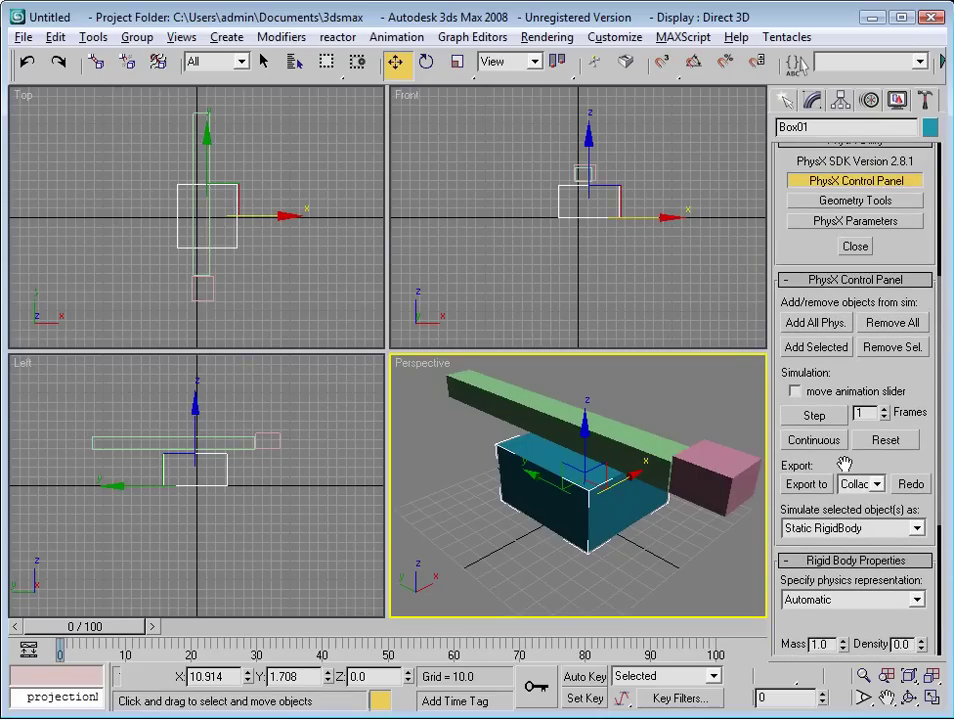
click(826, 347)
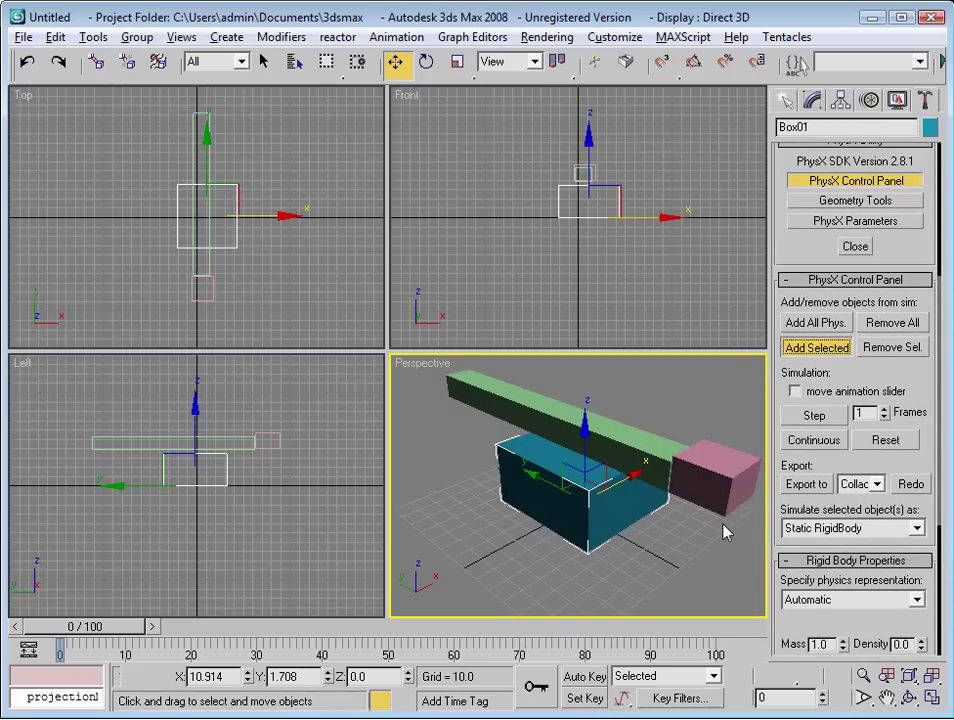
click(523, 425)
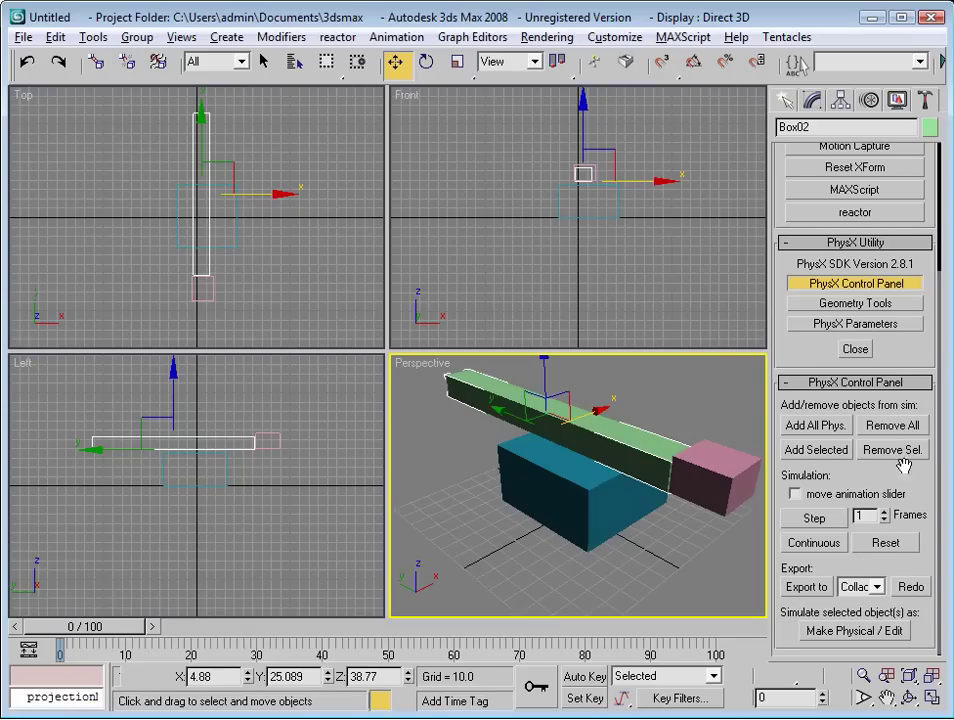
Make Box02 a Dynamic RigidBody with mass 8.4 and add it to the simulation.
click(868, 631)
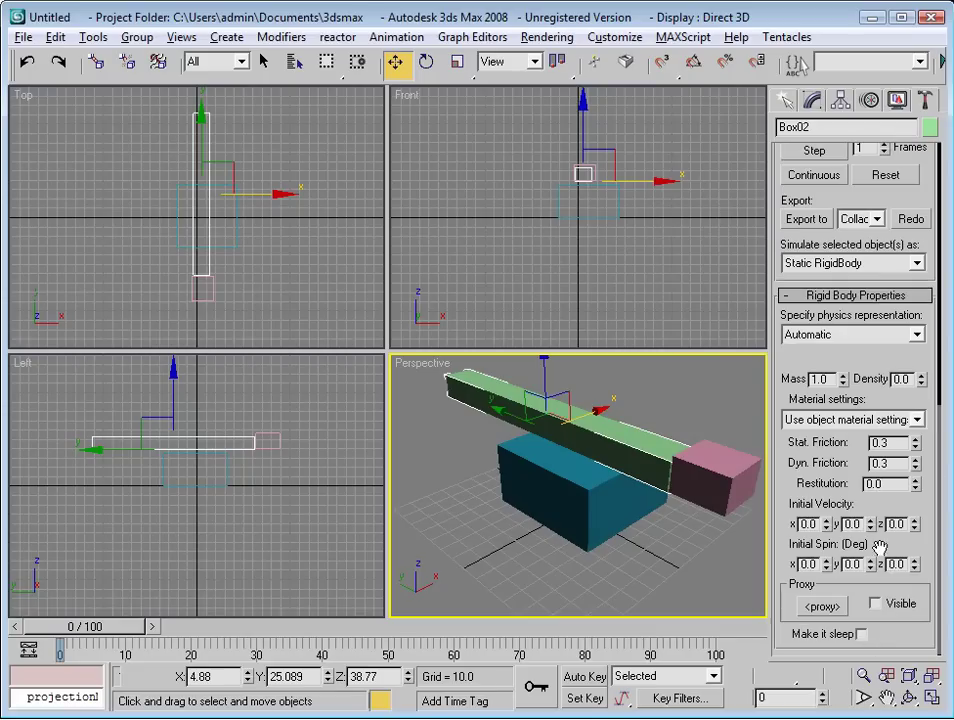
click(828, 263)
click(830, 281)
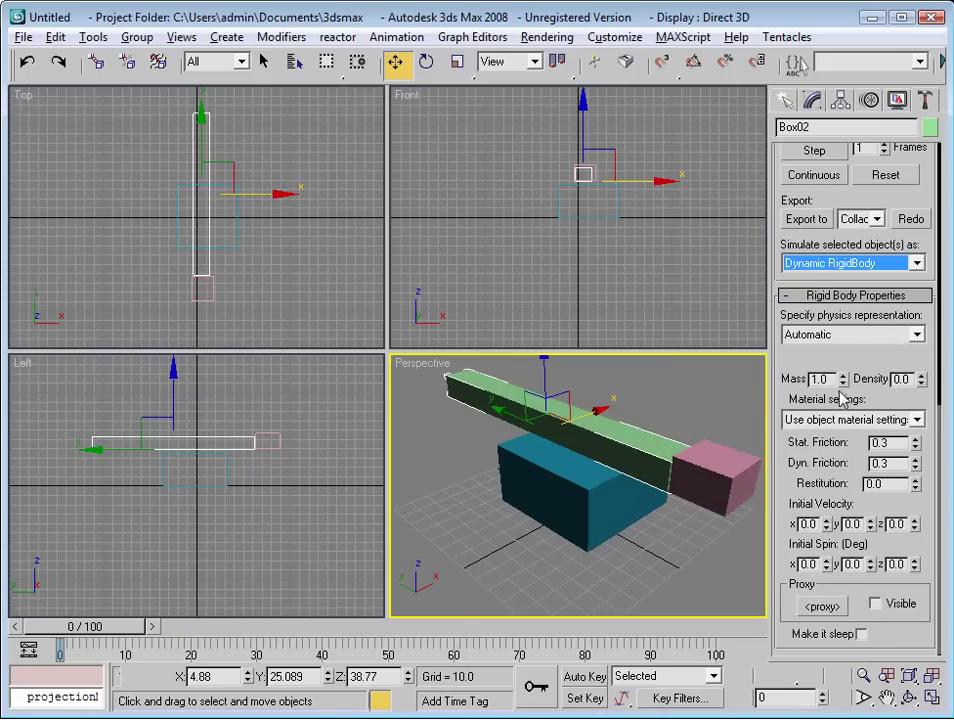
drag(843, 381, 875, 611)
click(803, 334)
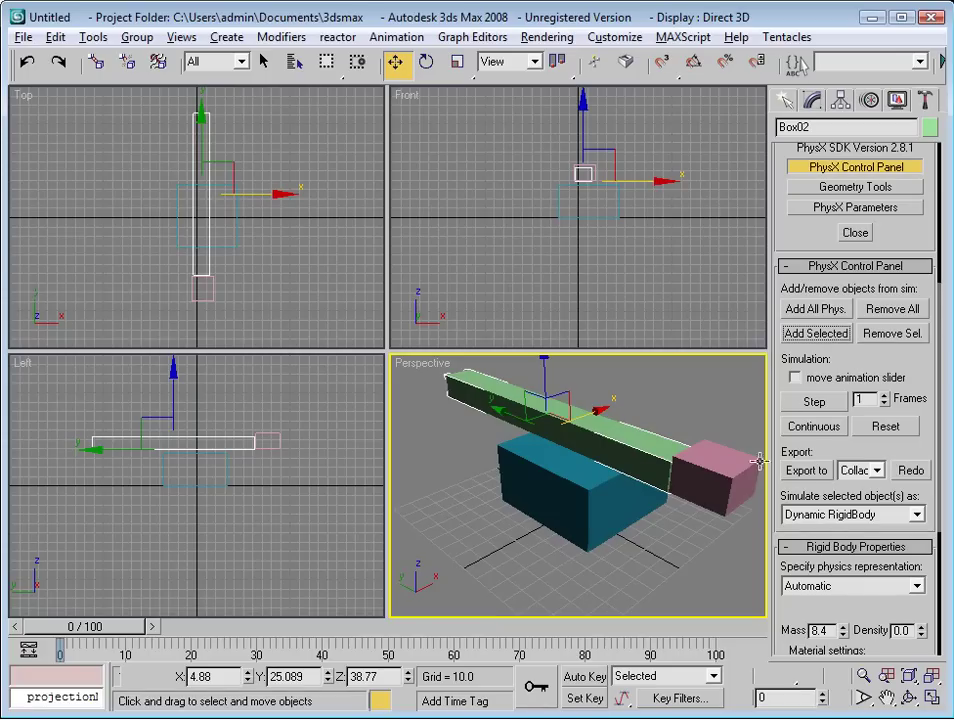
Make Box03 a Dynamic RigidBody with mass 1.0.
click(692, 500)
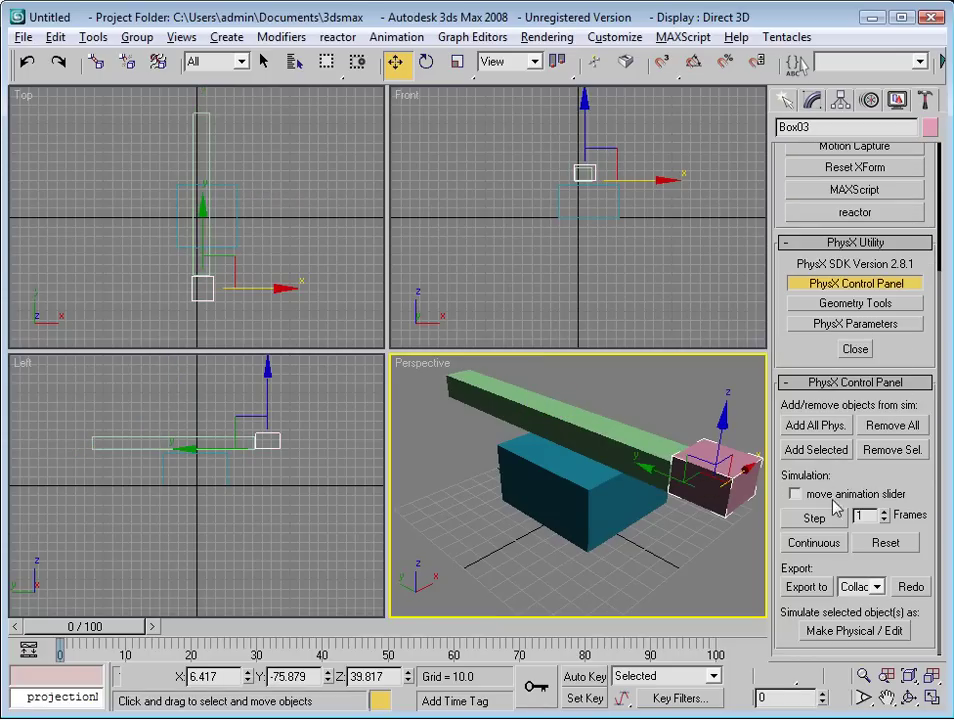
click(855, 630)
scroll(850, 400, down, 5)
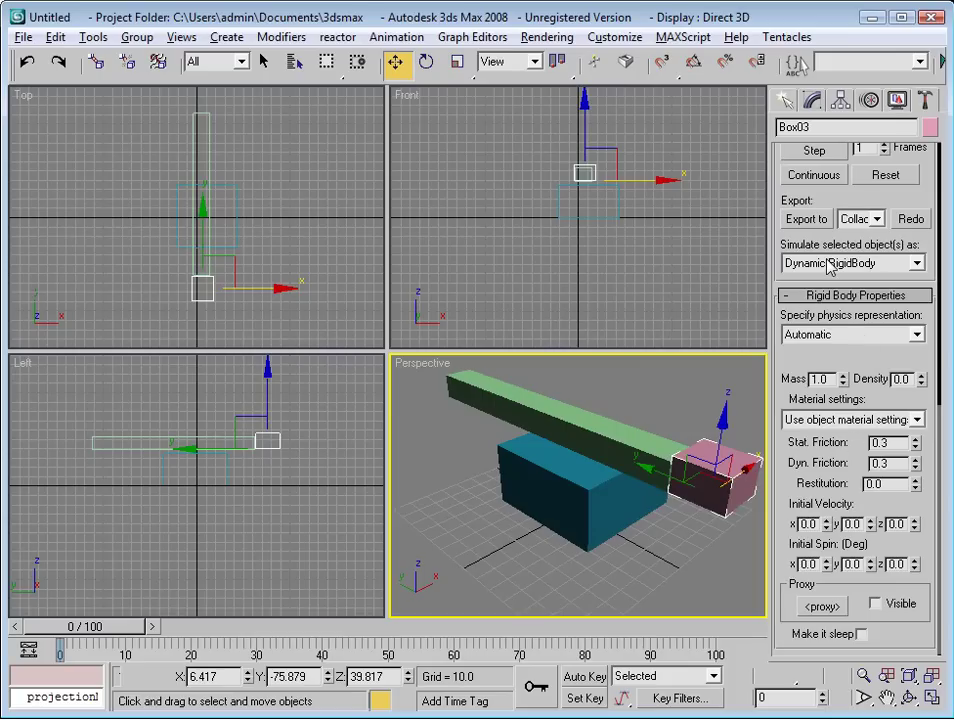
drag(803, 358, 806, 563)
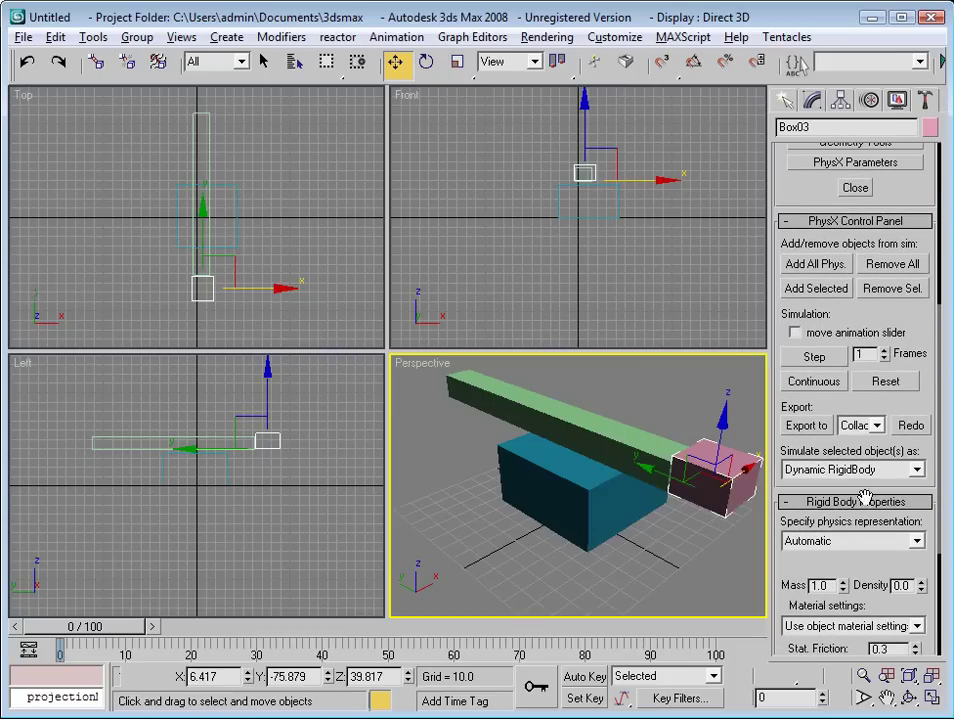
Add Box03 to the simulation, run a Continuous test, stop it and reset the scene.
click(790, 290)
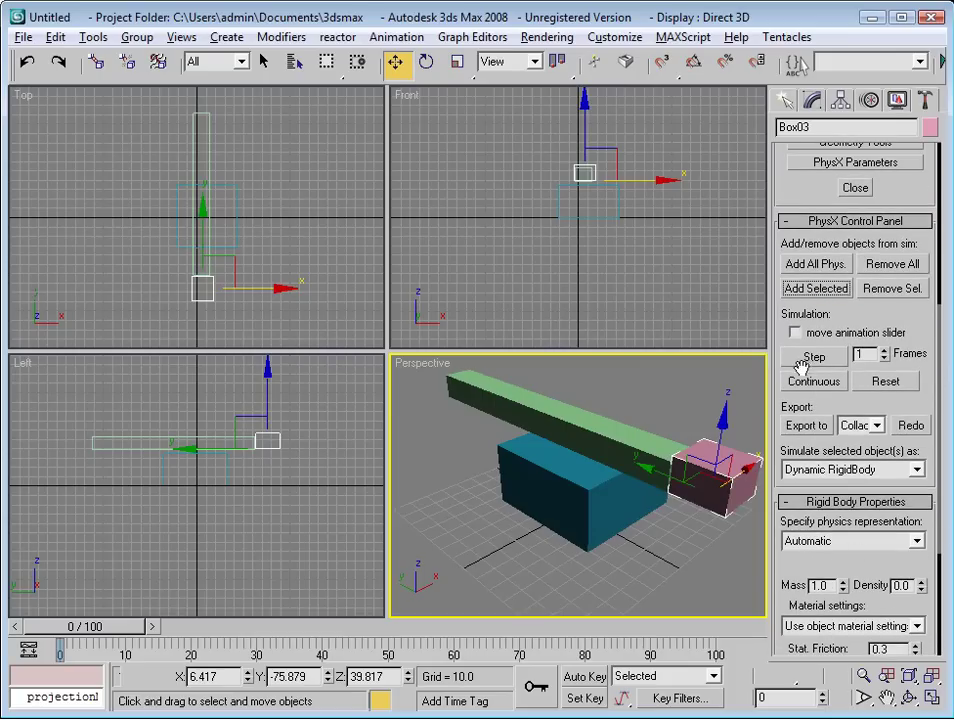
click(820, 388)
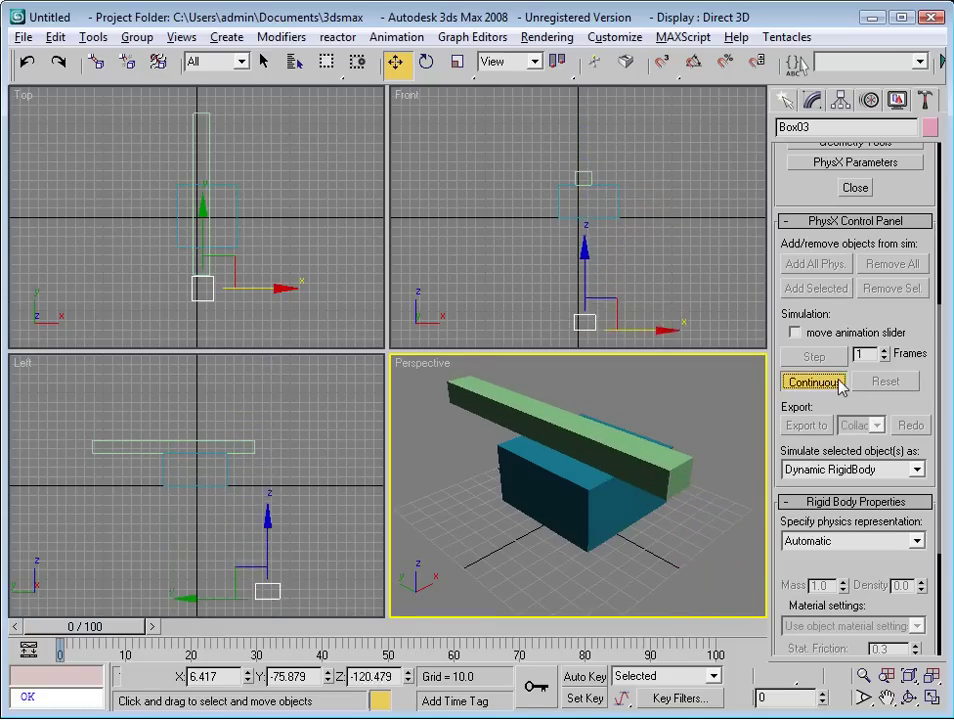
click(822, 385)
click(882, 385)
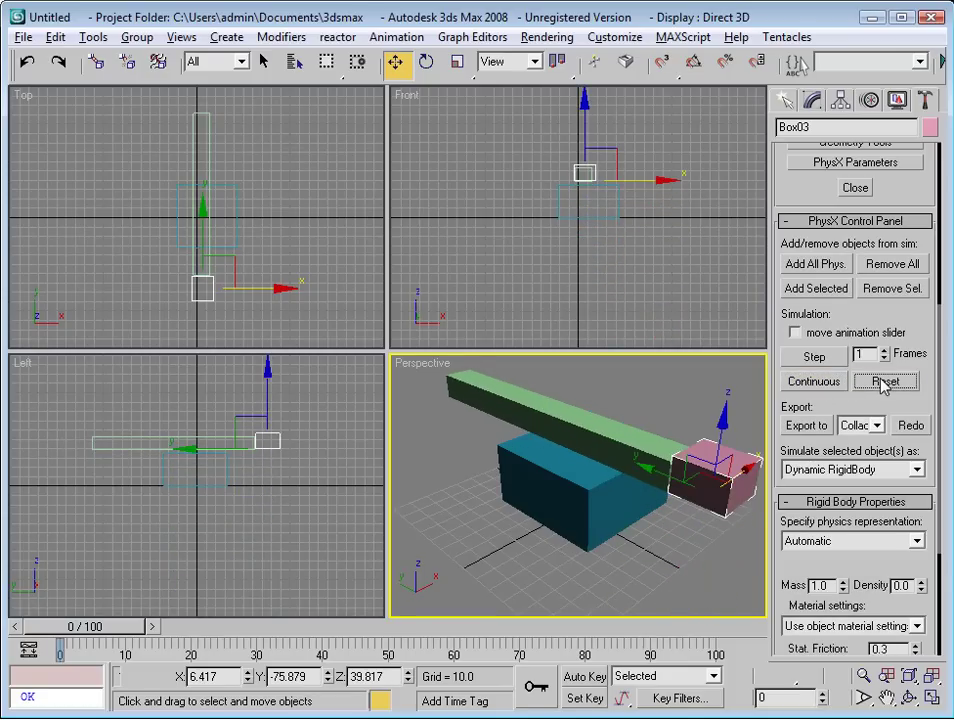
click(700, 403)
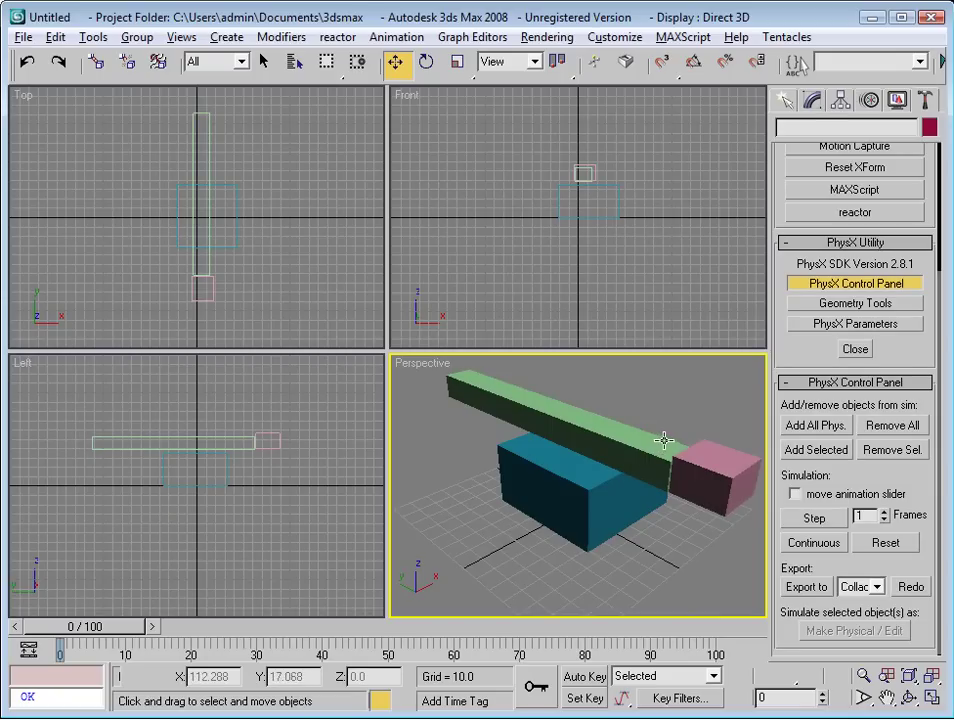
Choose the NVIDIA PhysX category under Helpers and start creating a PxJoint.
click(786, 103)
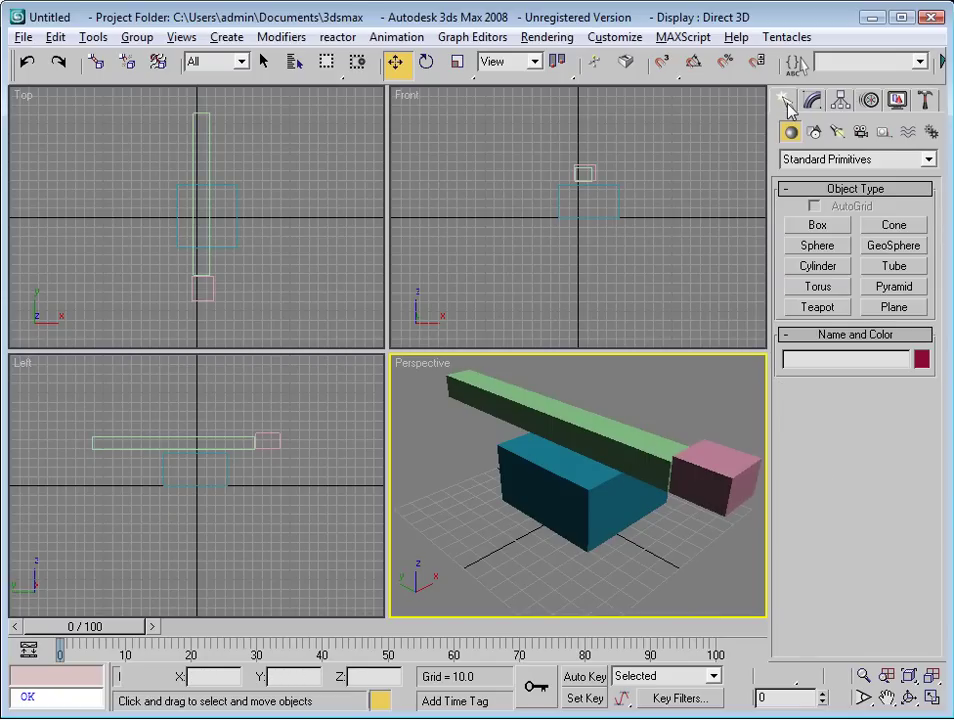
click(883, 133)
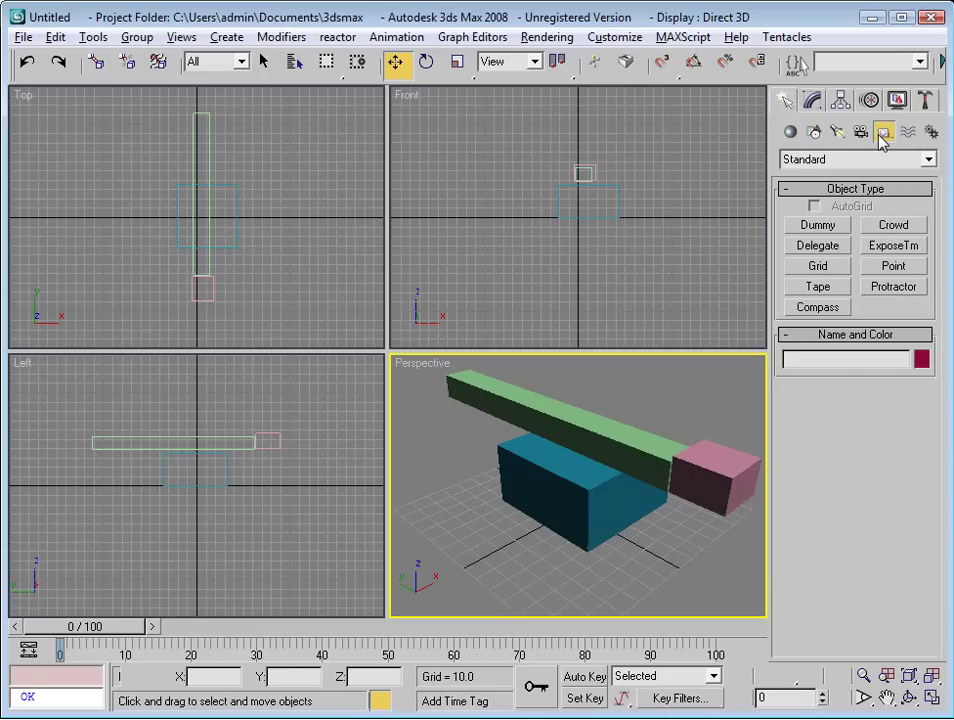
click(868, 162)
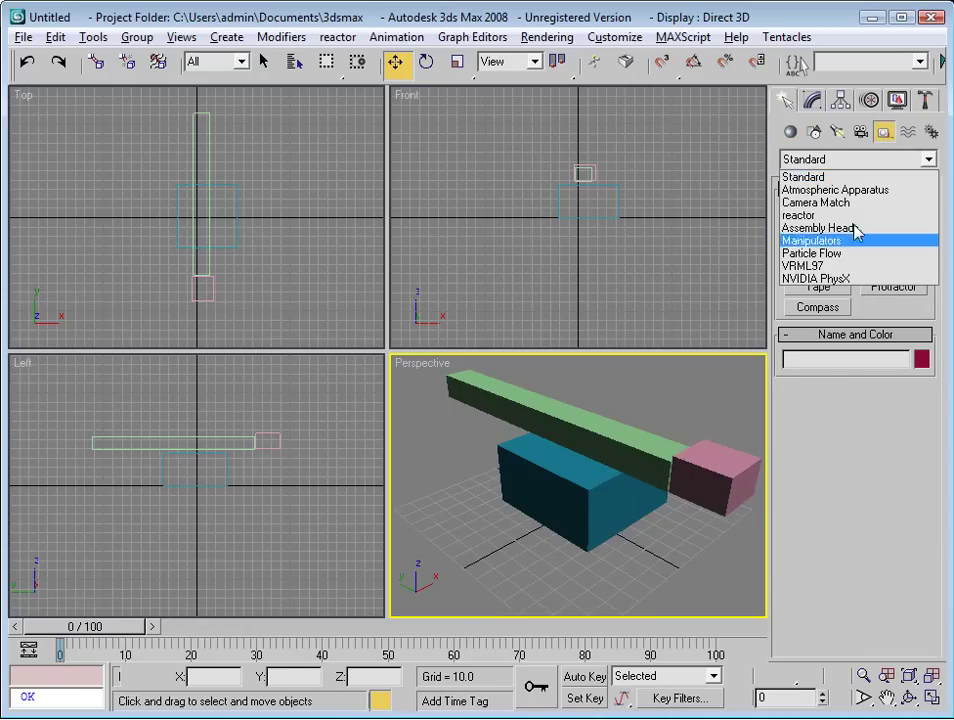
click(845, 279)
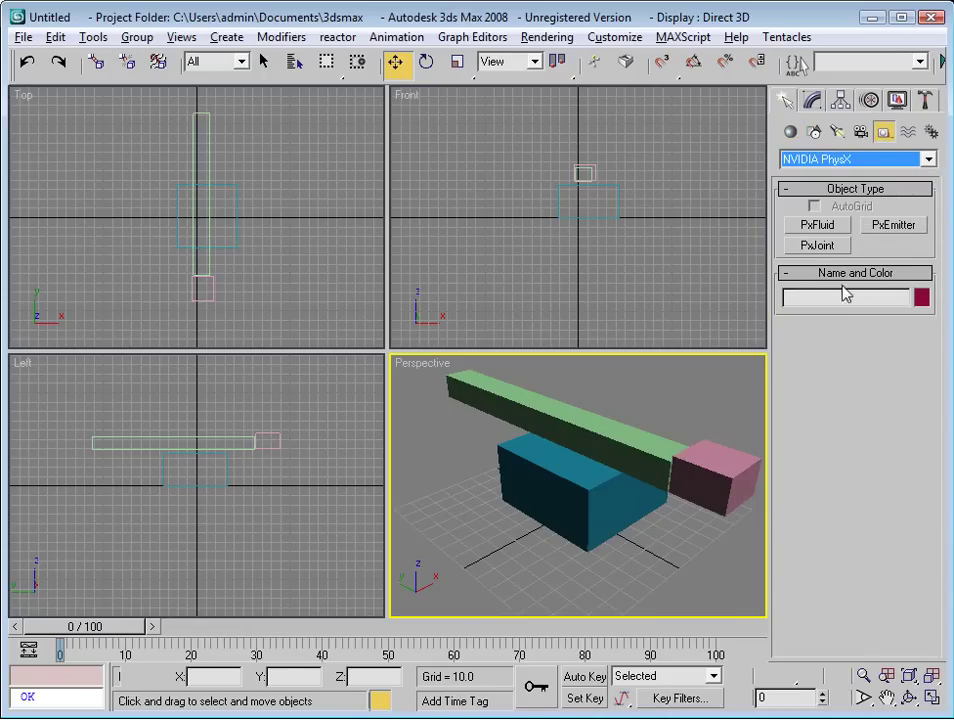
click(818, 246)
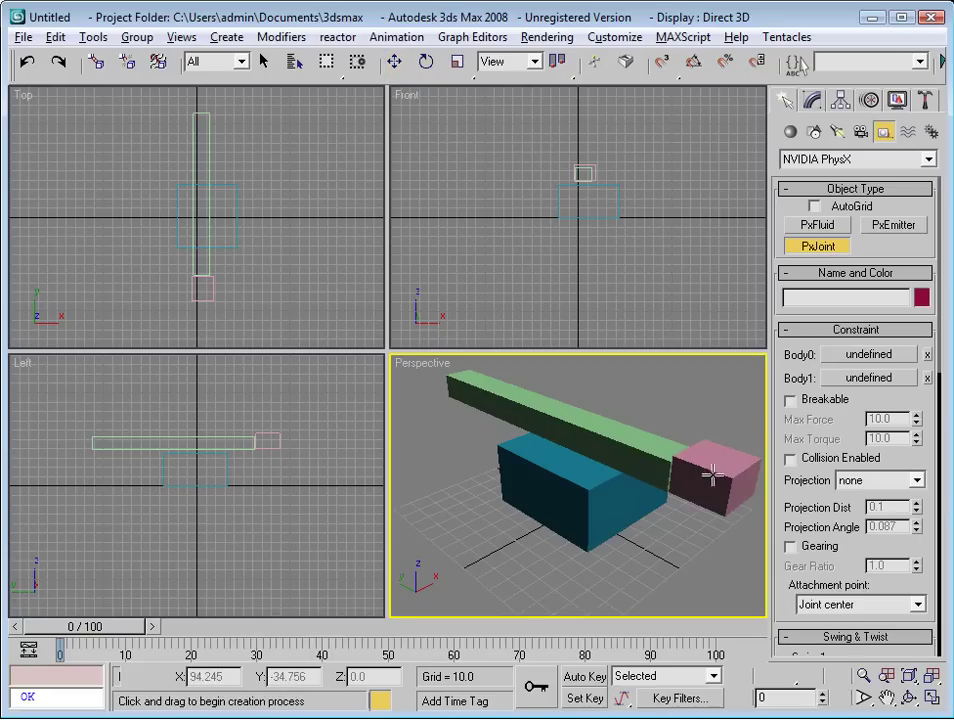
Place PxJoint01 in the Left view and move it to the rod-cube junction at Y -62.172, Z 46.903.
click(256, 427)
drag(259, 427, 260, 455)
key(w)
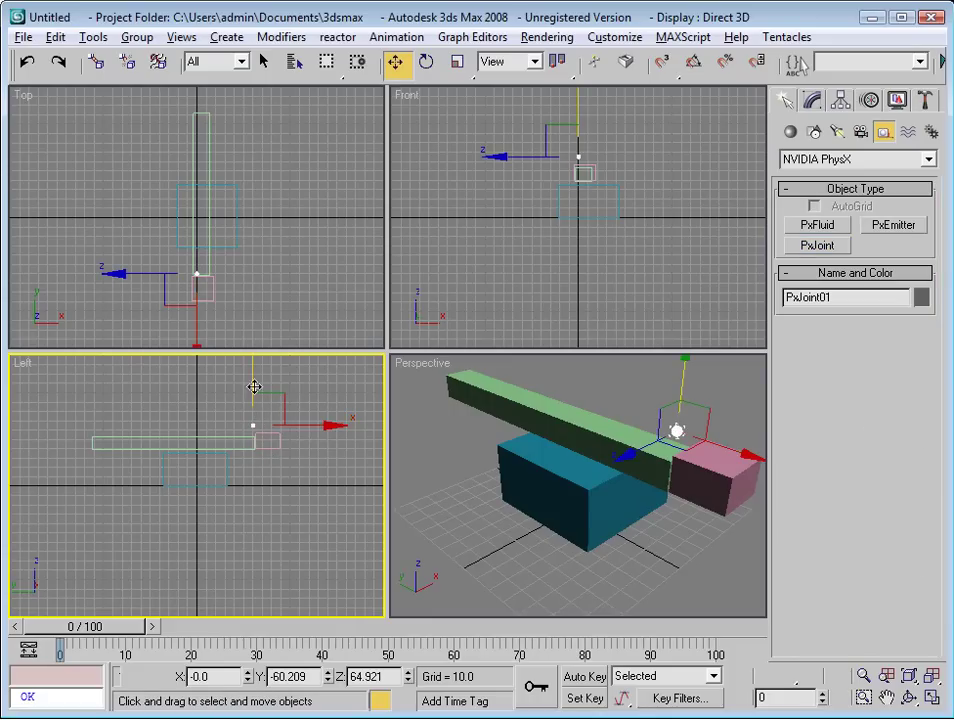
drag(254, 387, 252, 403)
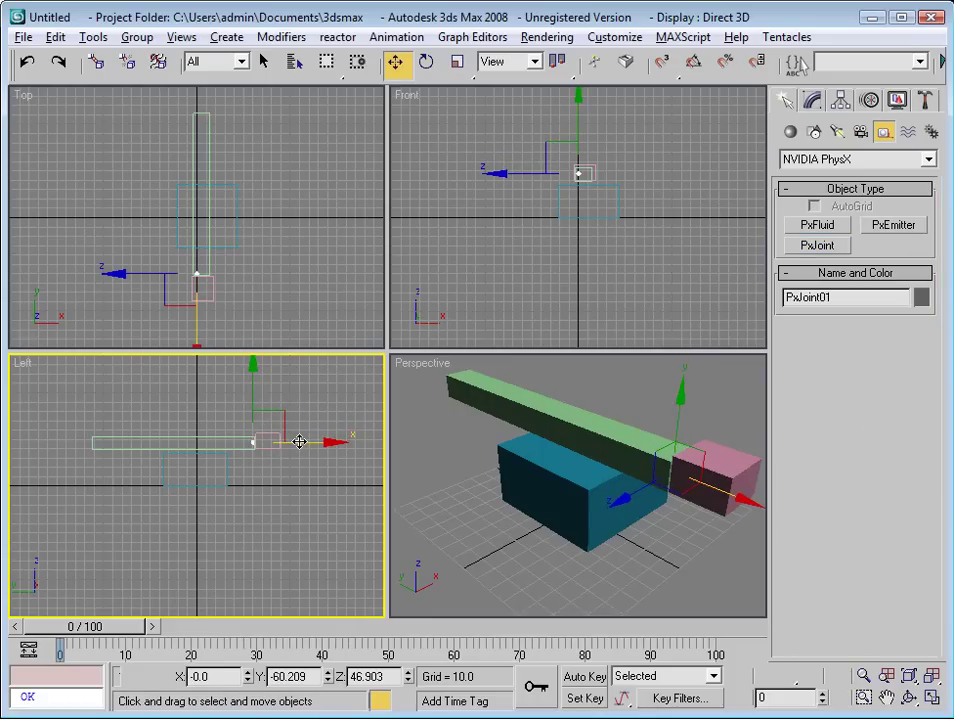
drag(299, 441, 301, 444)
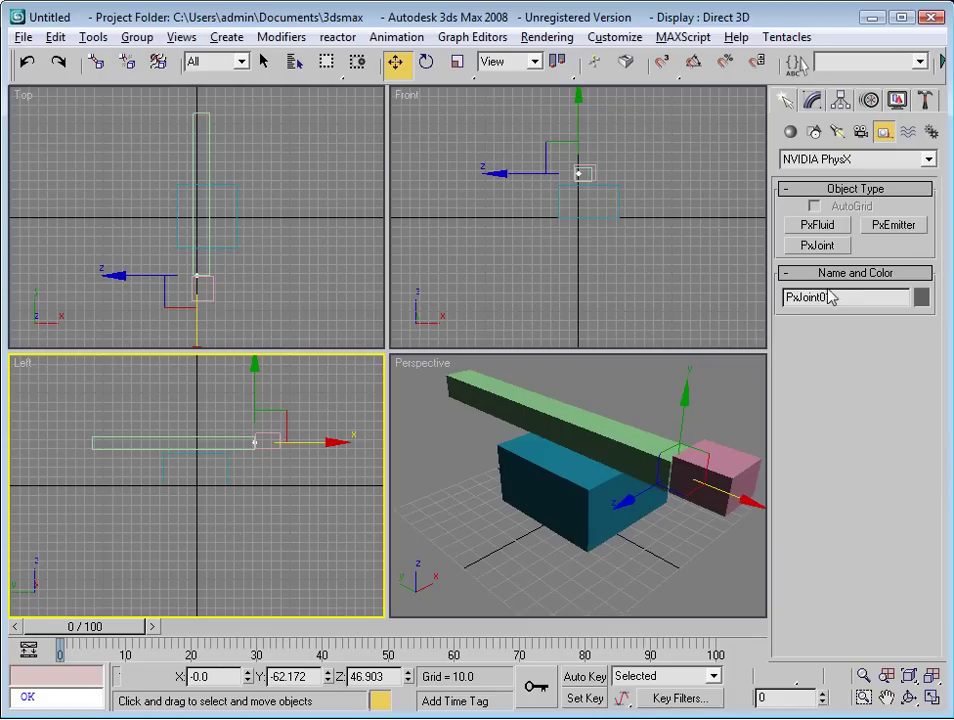
click(840, 100)
click(814, 101)
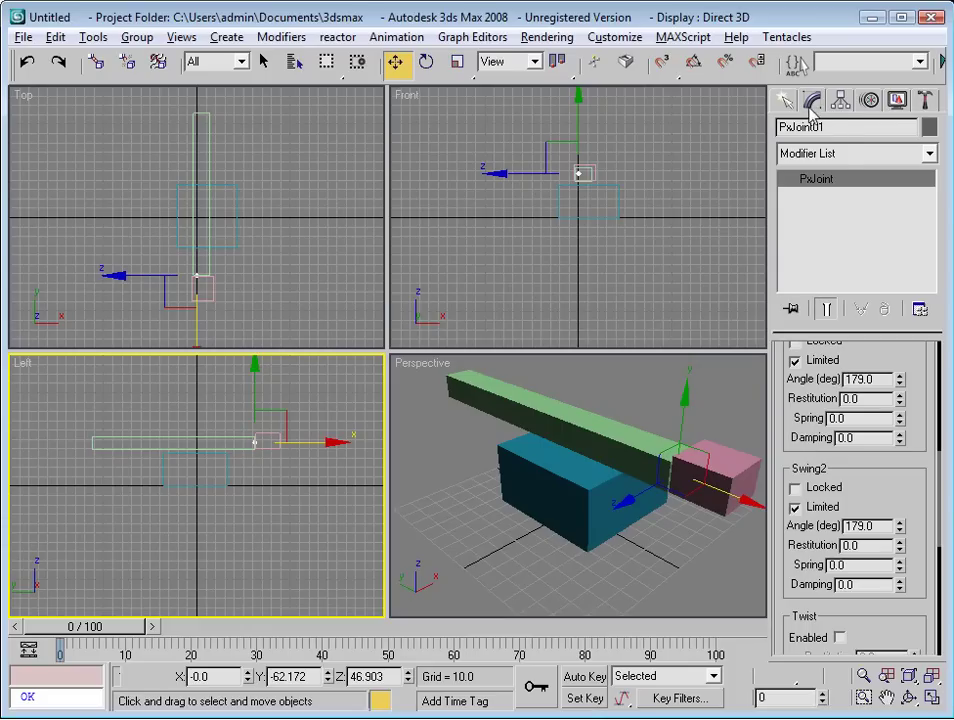
Set PxJoint01's Body0 to Box02 and Body1 to Box03.
drag(906, 371, 909, 710)
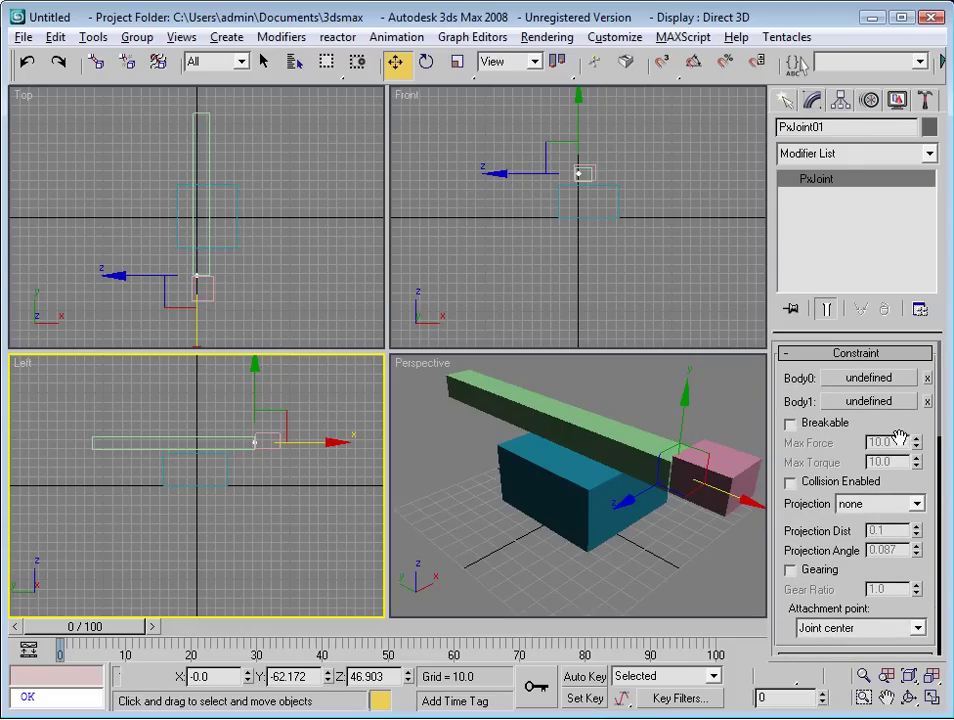
click(868, 379)
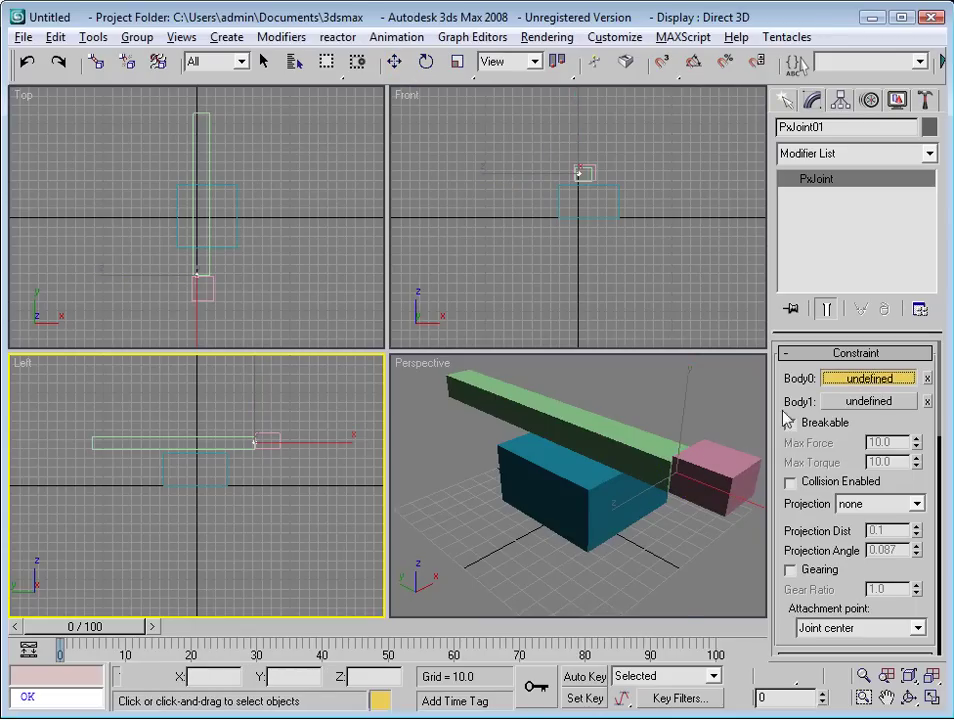
click(628, 445)
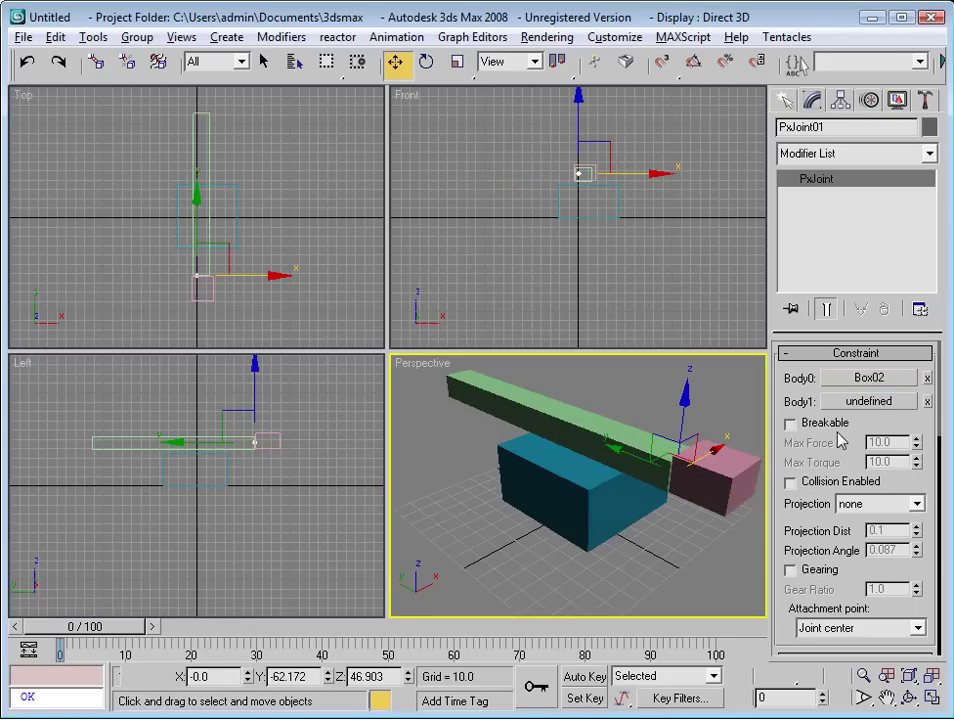
click(866, 410)
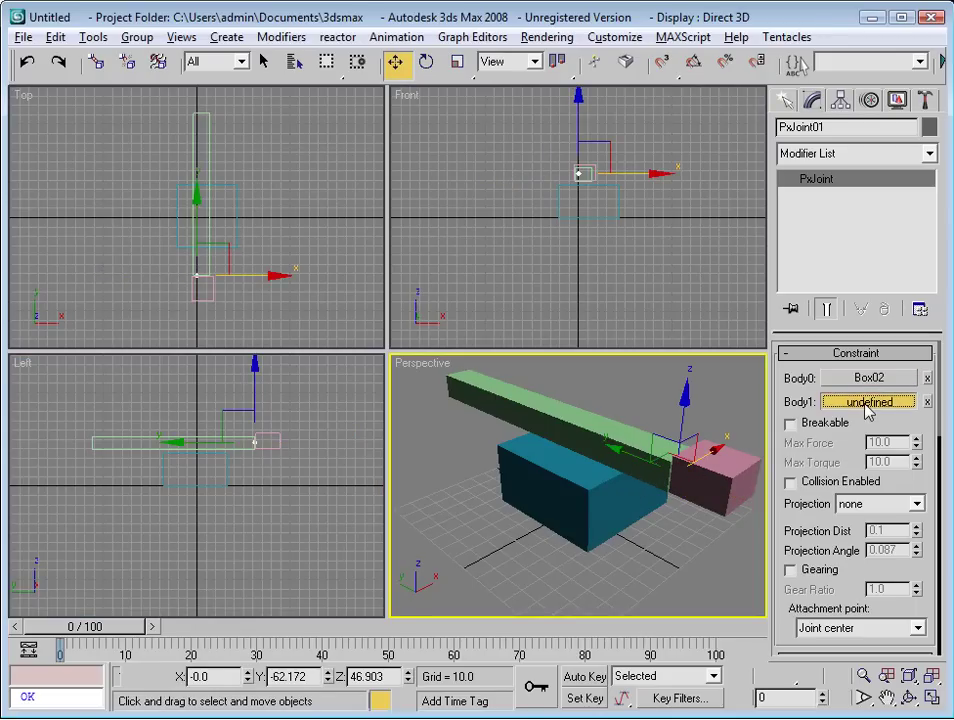
click(732, 486)
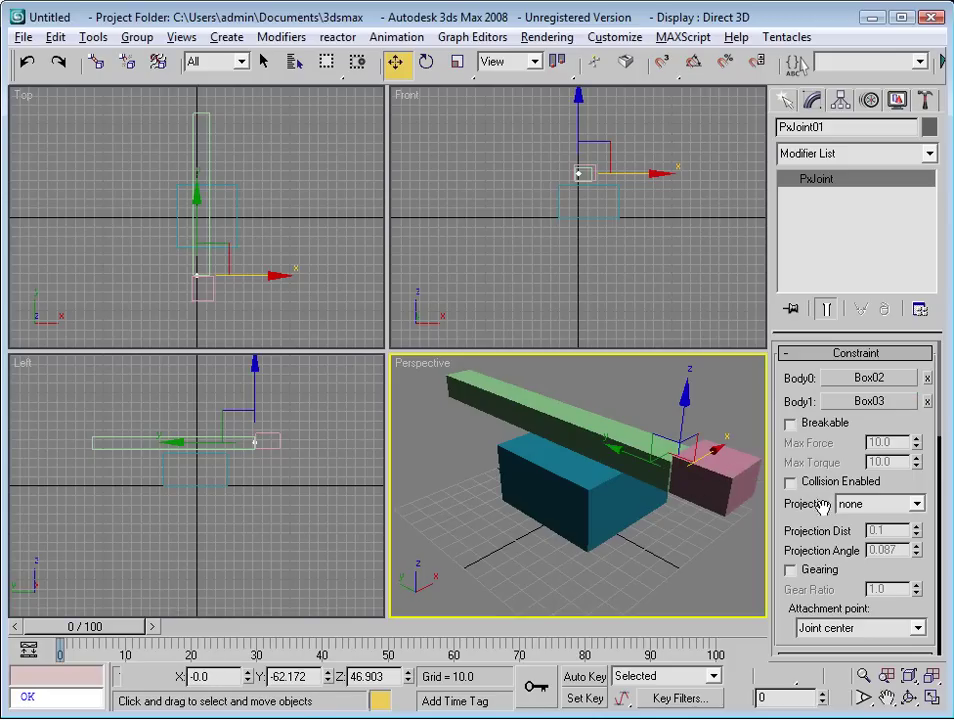
drag(820, 505, 810, 253)
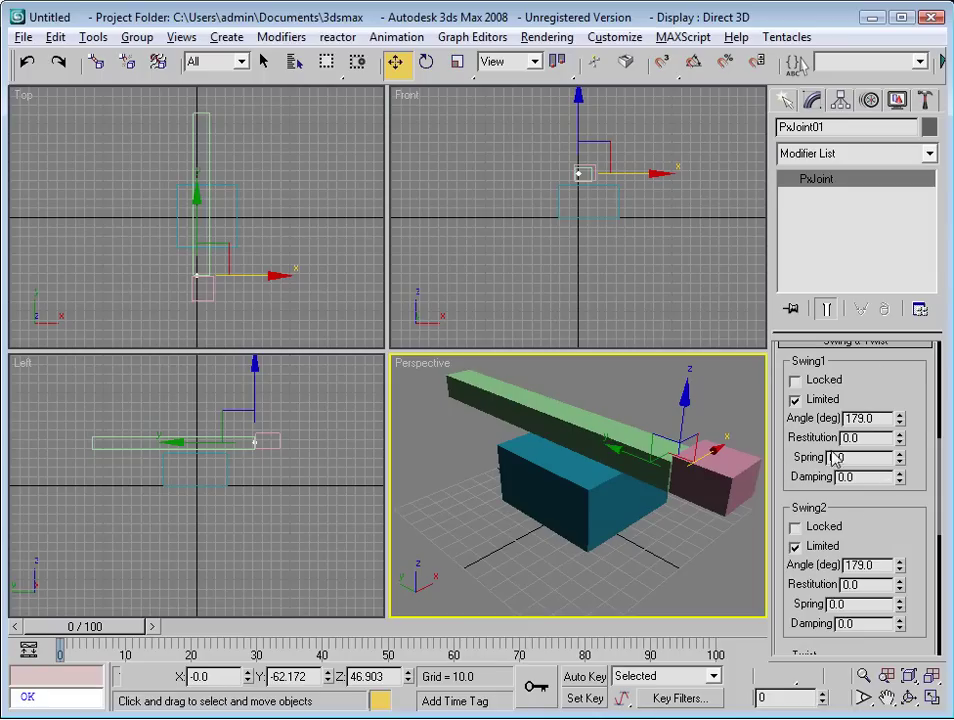
drag(896, 509, 869, 336)
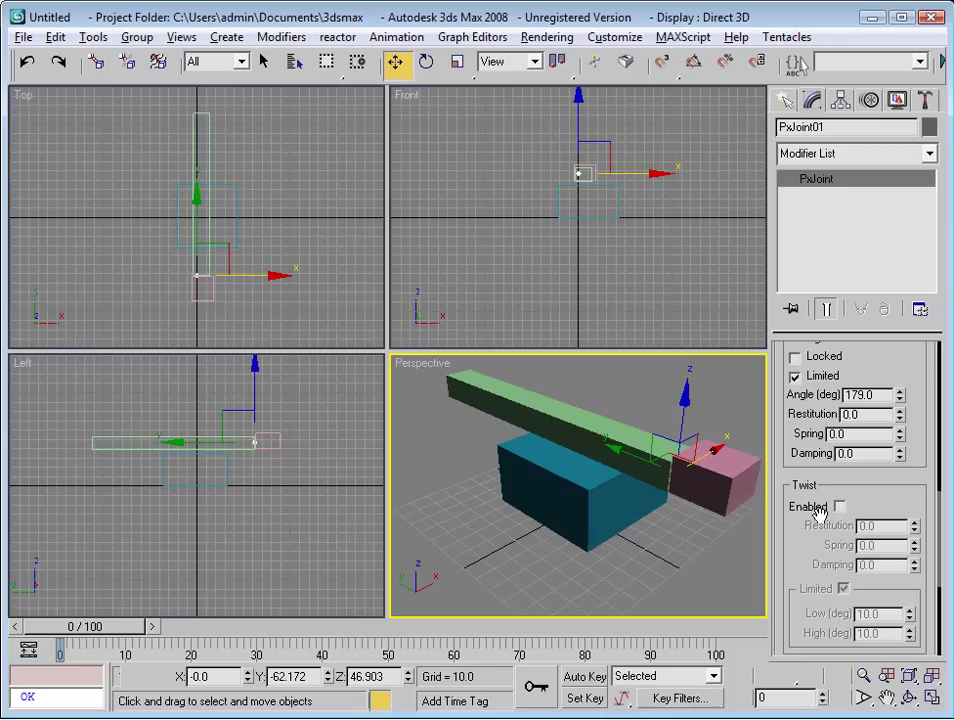
drag(918, 488, 872, 243)
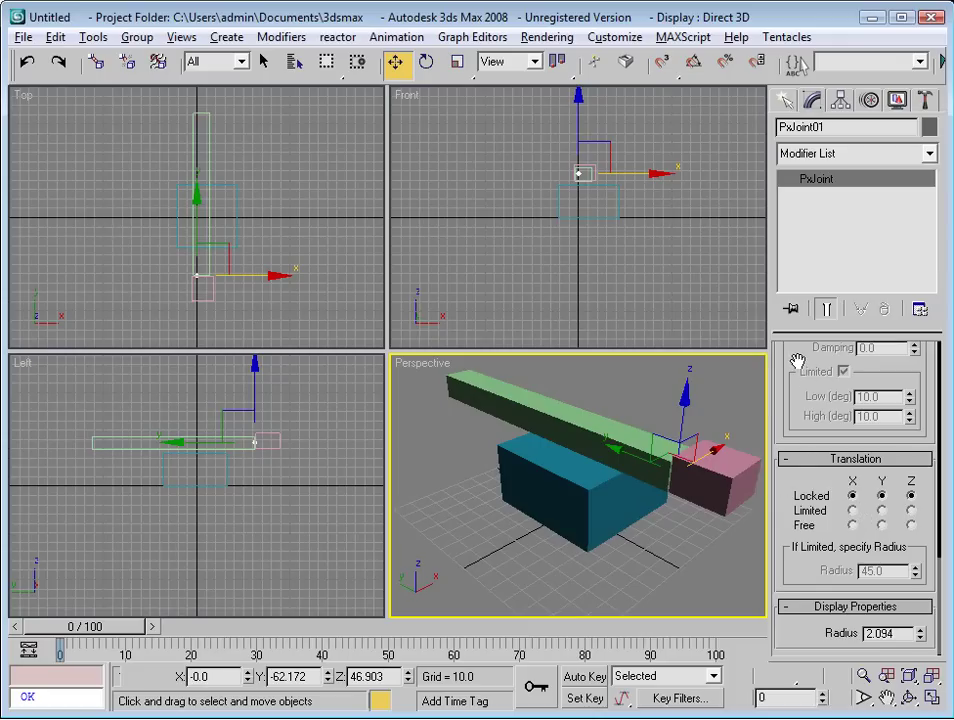
drag(797, 361, 843, 710)
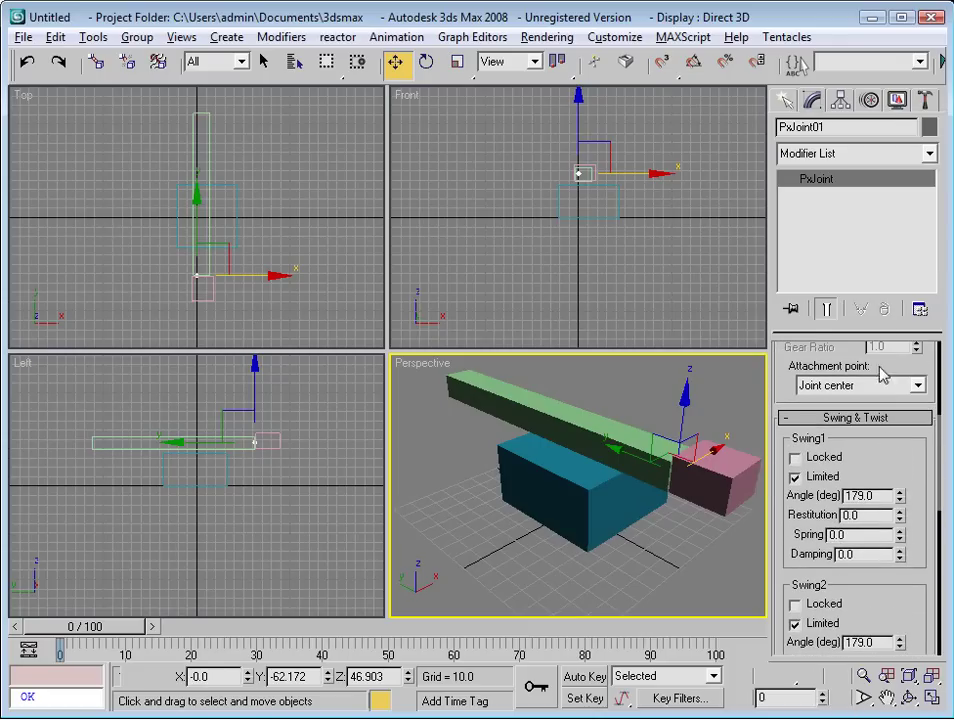
Add all physics objects, test-run the jointed cube, reset it, and choose Collada export.
click(926, 101)
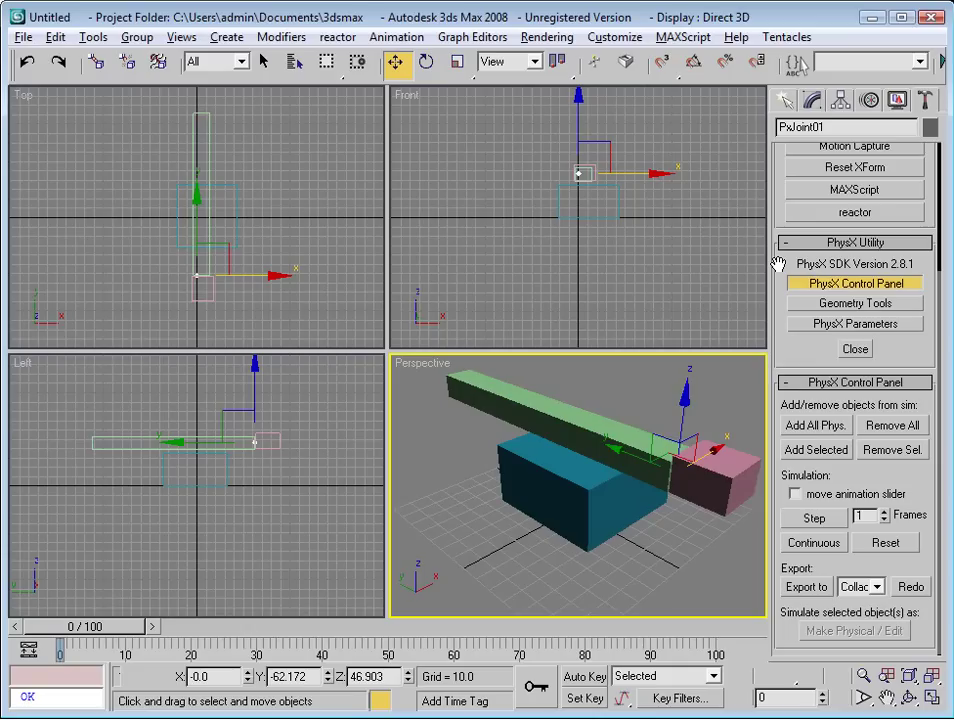
click(817, 430)
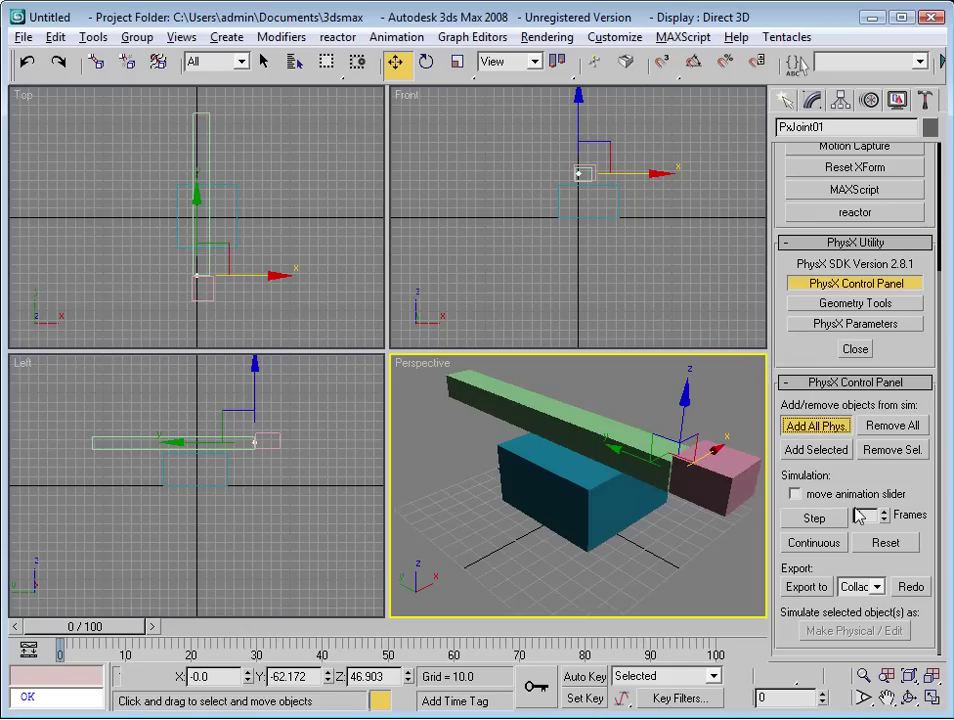
click(815, 546)
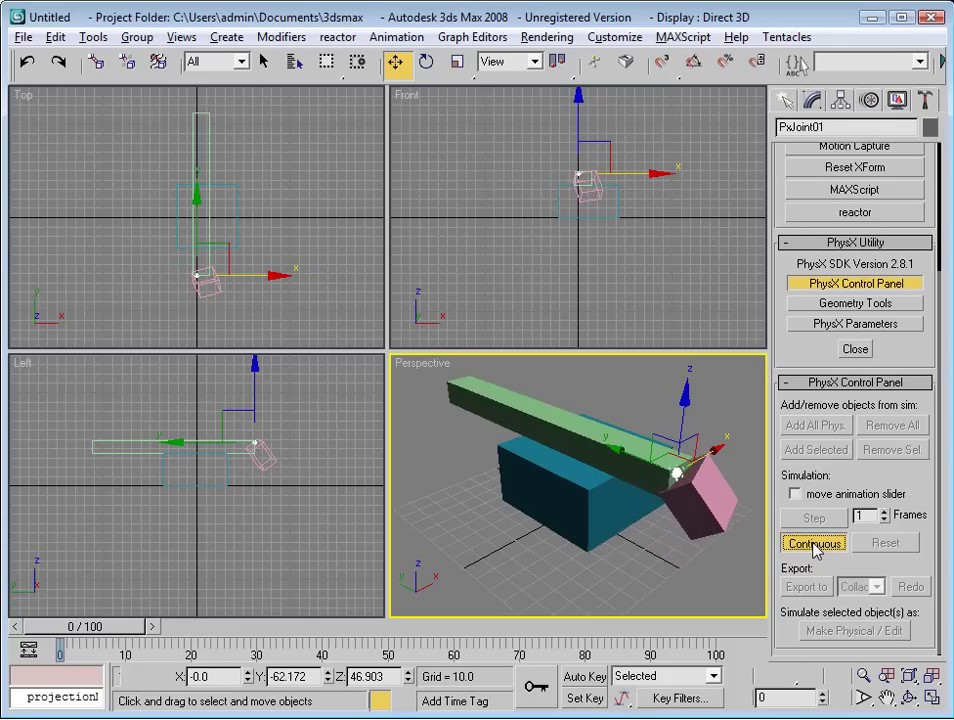
click(815, 545)
click(875, 546)
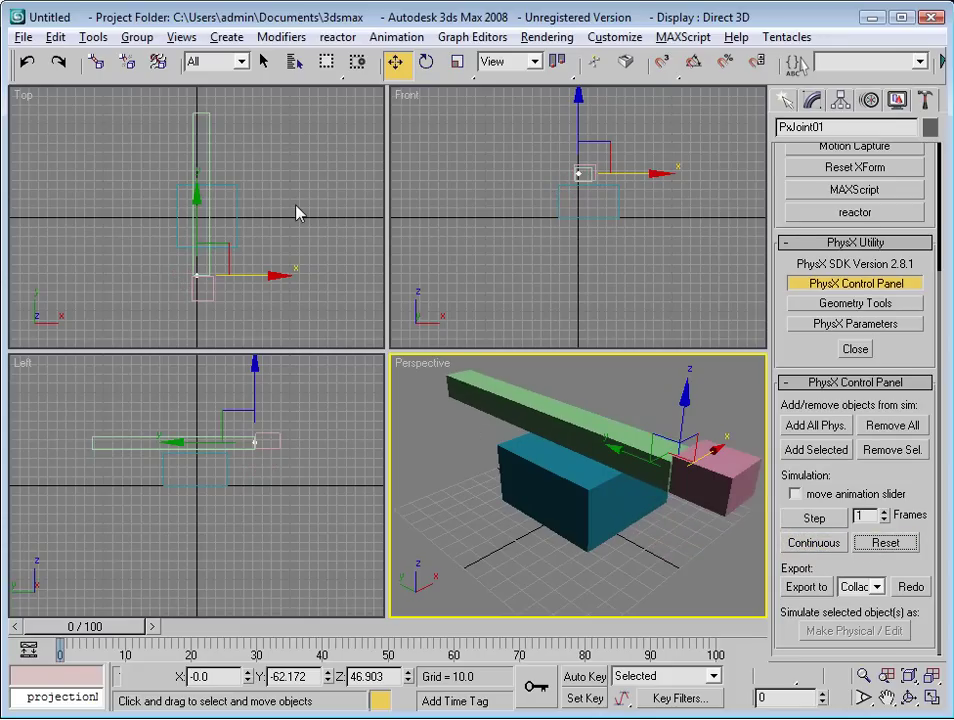
click(876, 586)
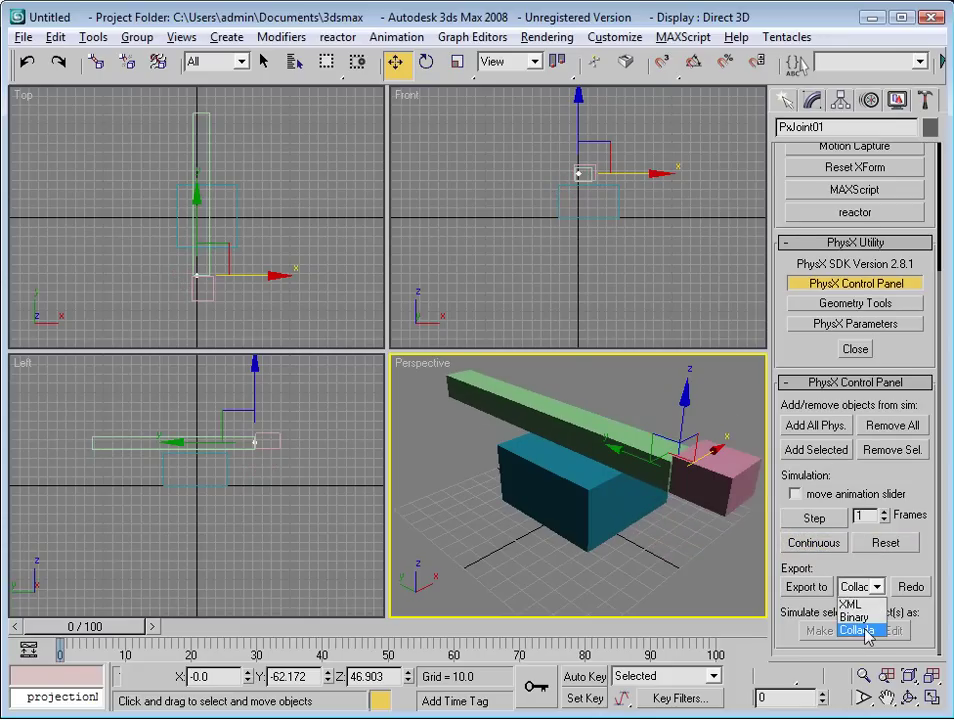
click(855, 629)
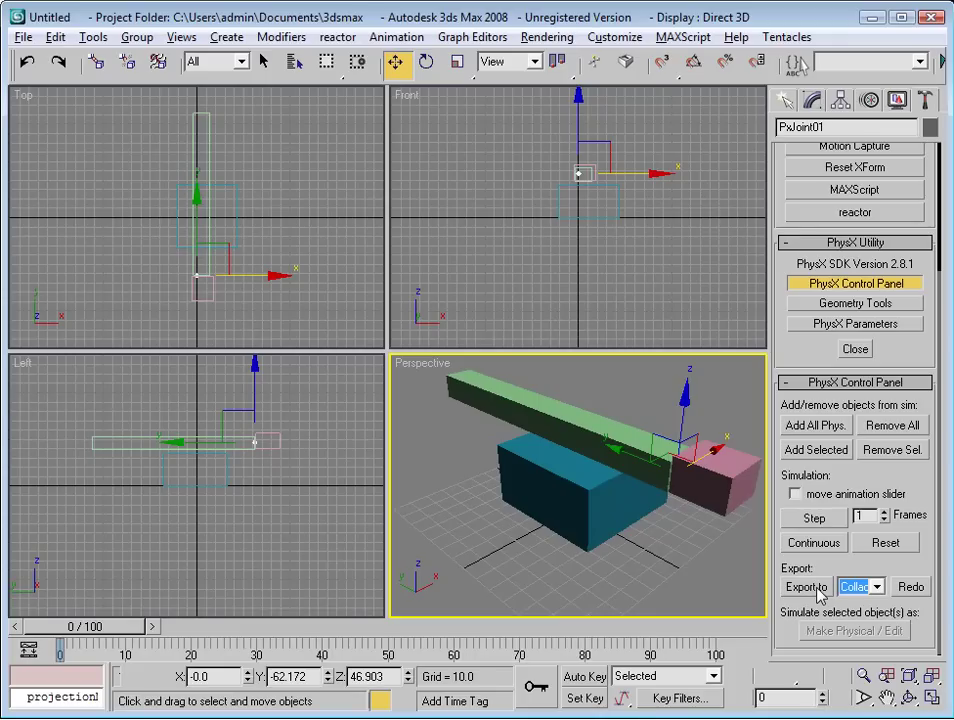